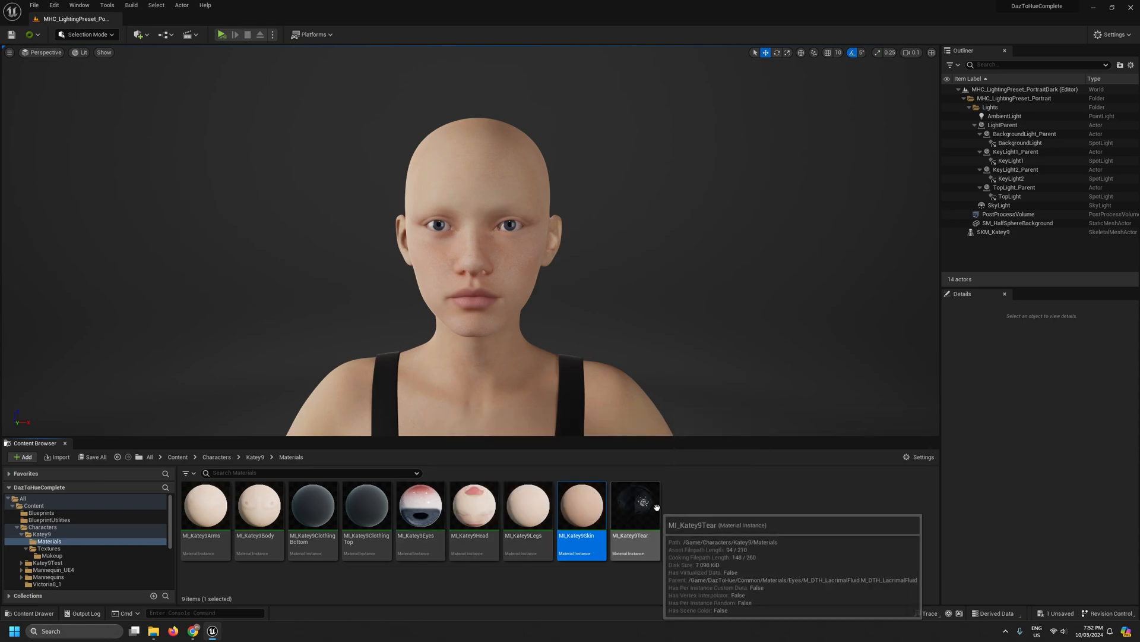
# - Examine the character's head up close from the front and from the side in the viewport
pyautogui.moveTo(611, 312)
pyautogui.mouseDown(button='right')
pyautogui.moveTo(687, 307)
pyautogui.moveTo(605, 307)
pyautogui.moveTo(626, 307)
pyautogui.mouseUp(button='right')
pyautogui.press('w')
pyautogui.press('a')
pyautogui.press('d')
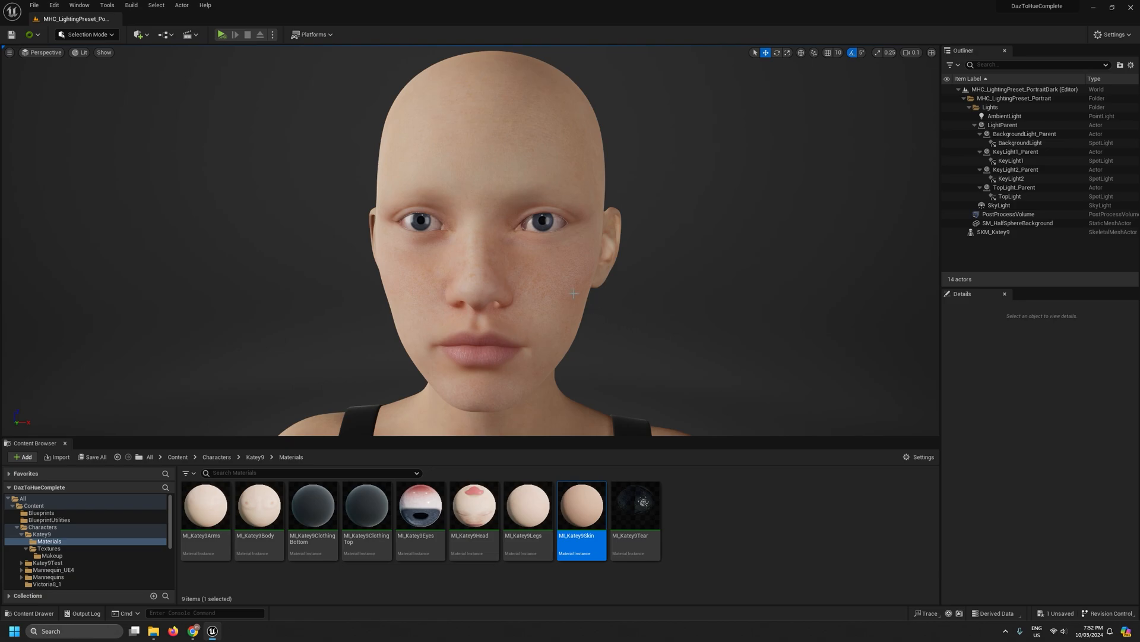
pyautogui.moveTo(626, 306); pyautogui.dragTo(640, 306, button='right')
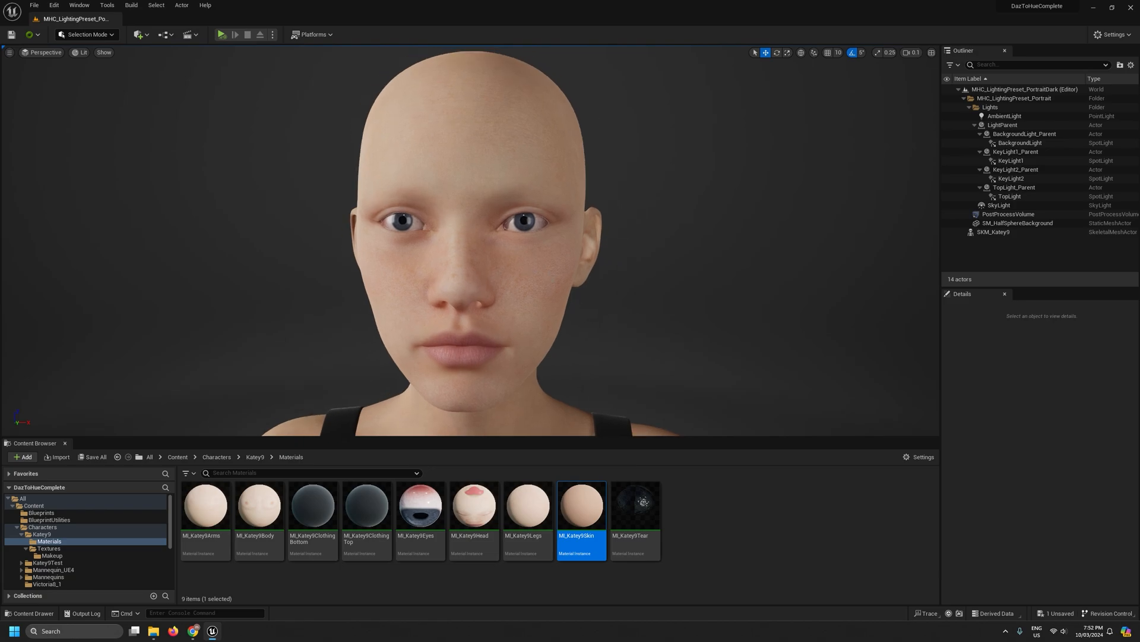
pyautogui.press('d')
pyautogui.moveTo(533, 275)
pyautogui.mouseDown(button='right')
pyautogui.moveTo(467, 274)
pyautogui.moveTo(541, 275)
pyautogui.mouseUp(button='right')
pyautogui.press('a')
pyautogui.press('a')
pyautogui.moveTo(475, 104); pyautogui.dragTo(551, 102, button='right')
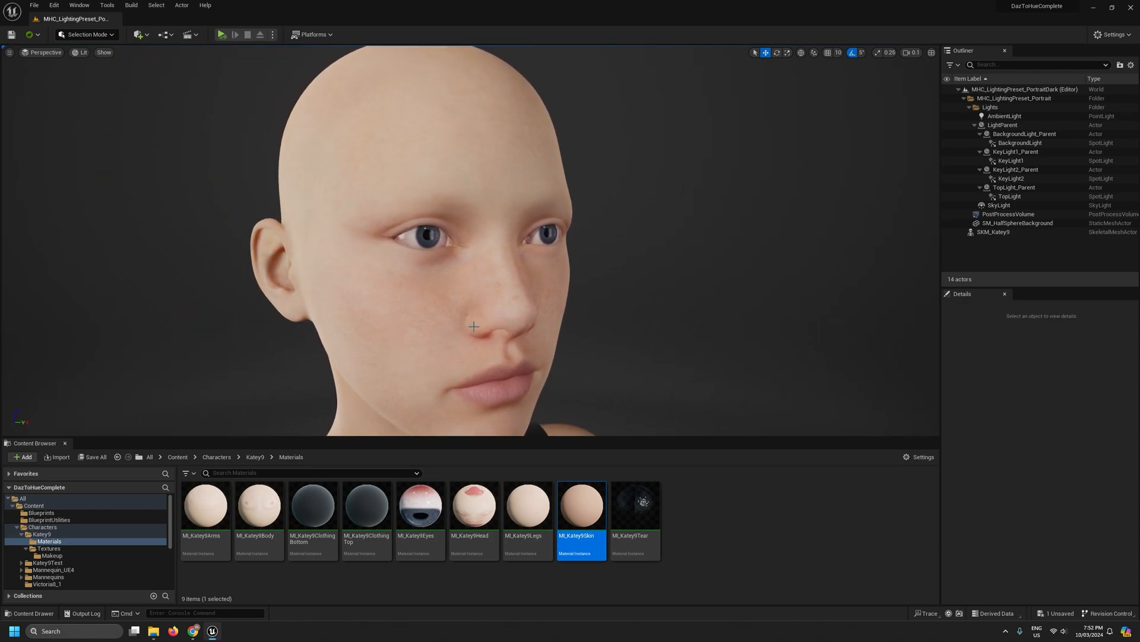
pyautogui.press('d')
pyautogui.moveTo(516, 327); pyautogui.dragTo(443, 327, button='right')
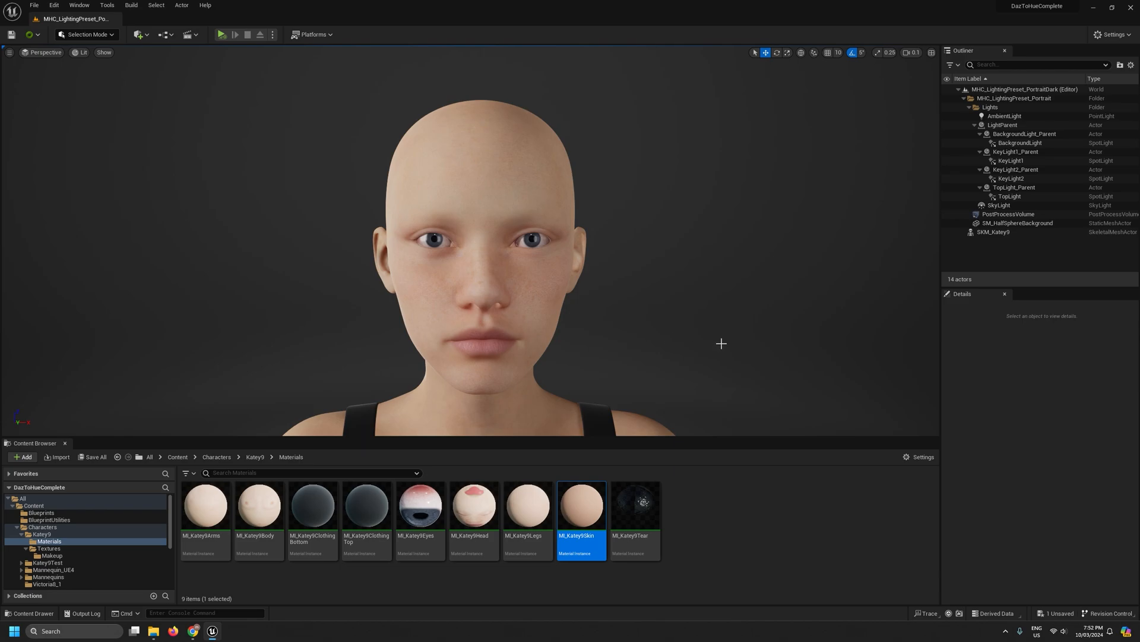
pyautogui.moveTo(666, 337)
pyautogui.mouseDown(button='right')
pyautogui.moveTo(676, 342)
pyautogui.moveTo(464, 341)
pyautogui.moveTo(651, 340)
pyautogui.mouseUp(button='right')
pyautogui.scroll(1, 665, 345)
pyautogui.press('d')
pyautogui.press('a')
pyautogui.press('w')
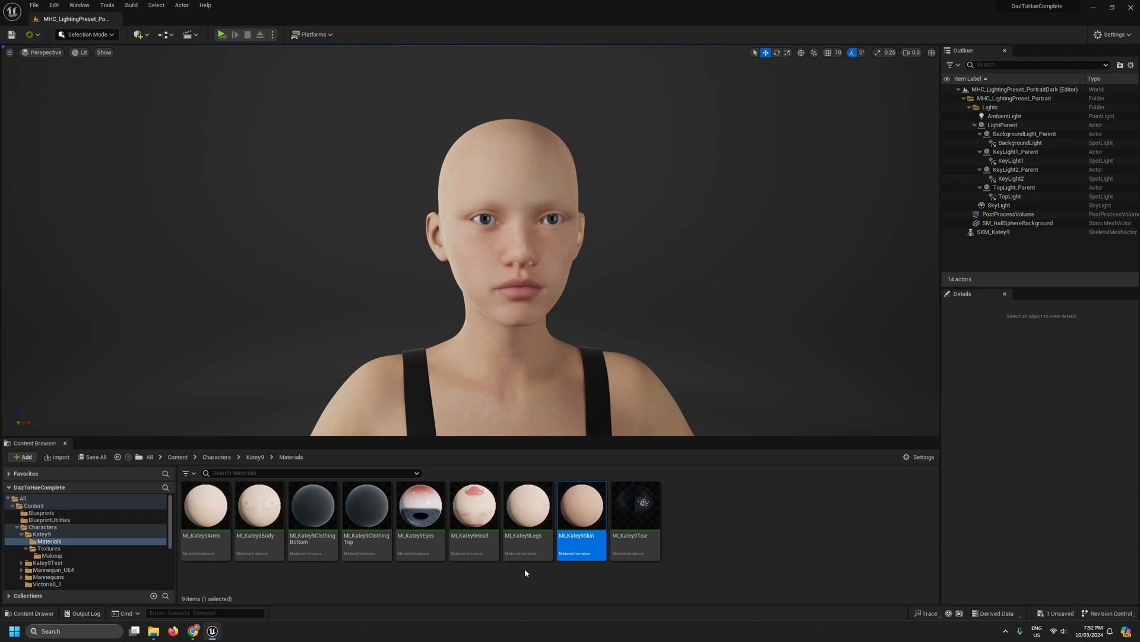
# - Open the MI_Katey9Head material instance, widen its parameter list and place the window beside the character's face
pyautogui.click(475, 505)
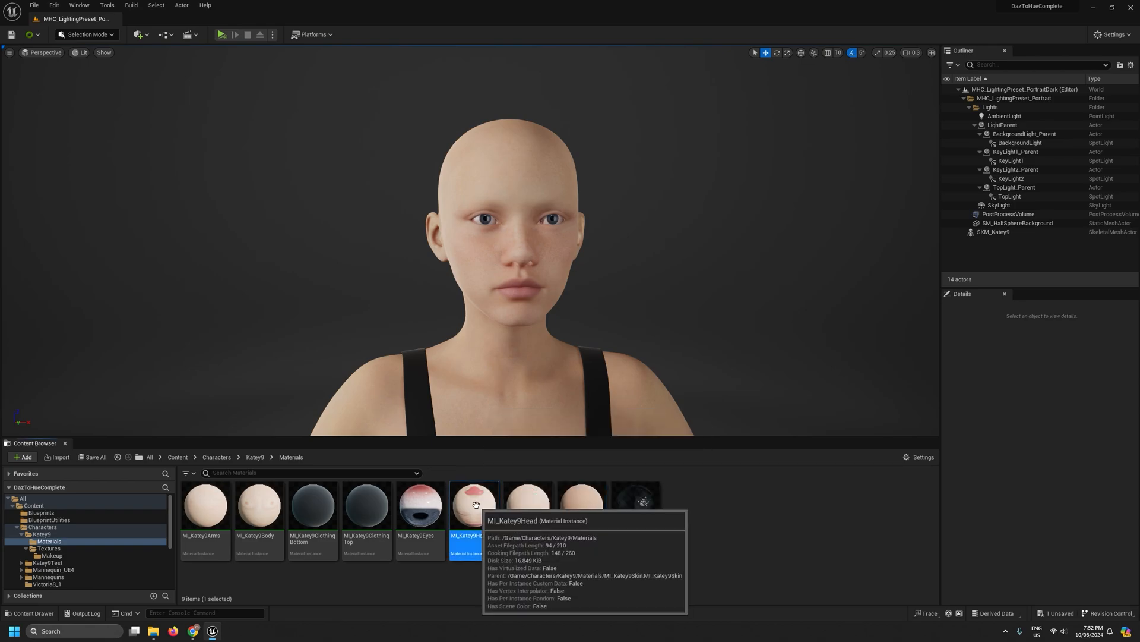
pyautogui.doubleClick(476, 504)
pyautogui.moveTo(691, 122); pyautogui.dragTo(854, 111)
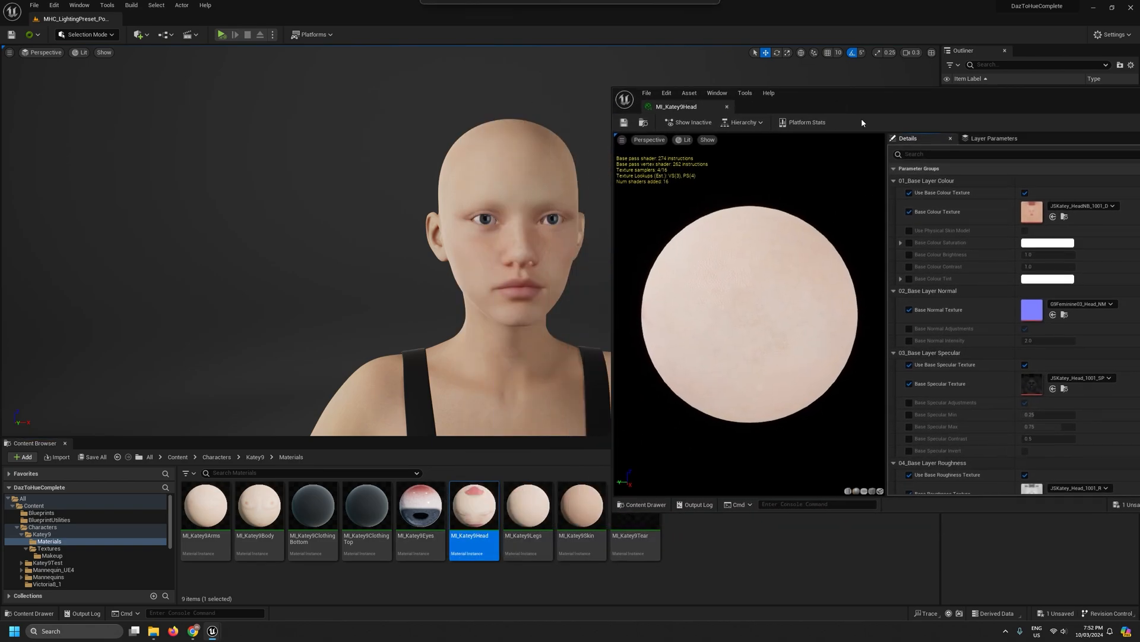
pyautogui.moveTo(886, 218); pyautogui.dragTo(758, 208)
pyautogui.moveTo(942, 112); pyautogui.dragTo(828, 88)
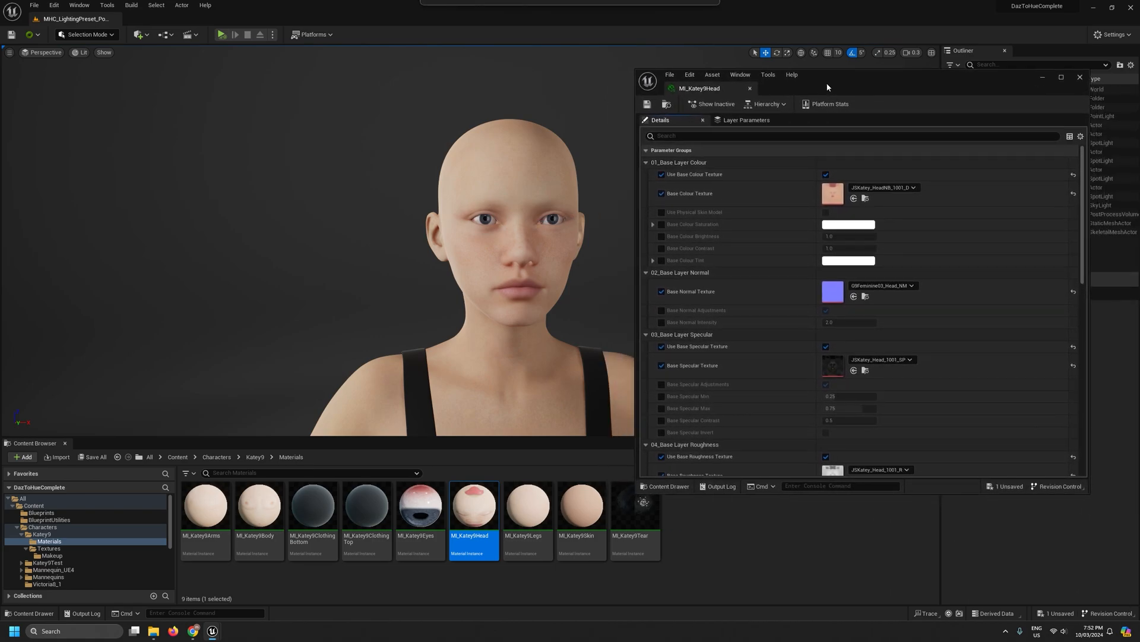
# - Enable the secondary layer in the head material instance
pyautogui.scroll(-2, 749, 216)
pyautogui.scroll(-15, 749, 216)
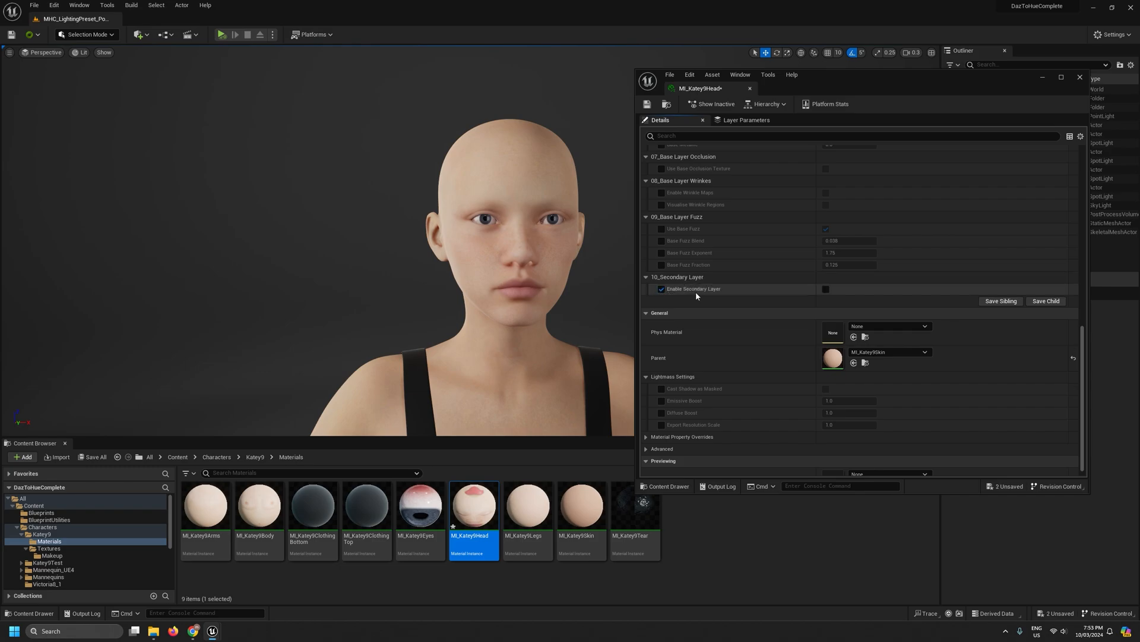
pyautogui.click(826, 290)
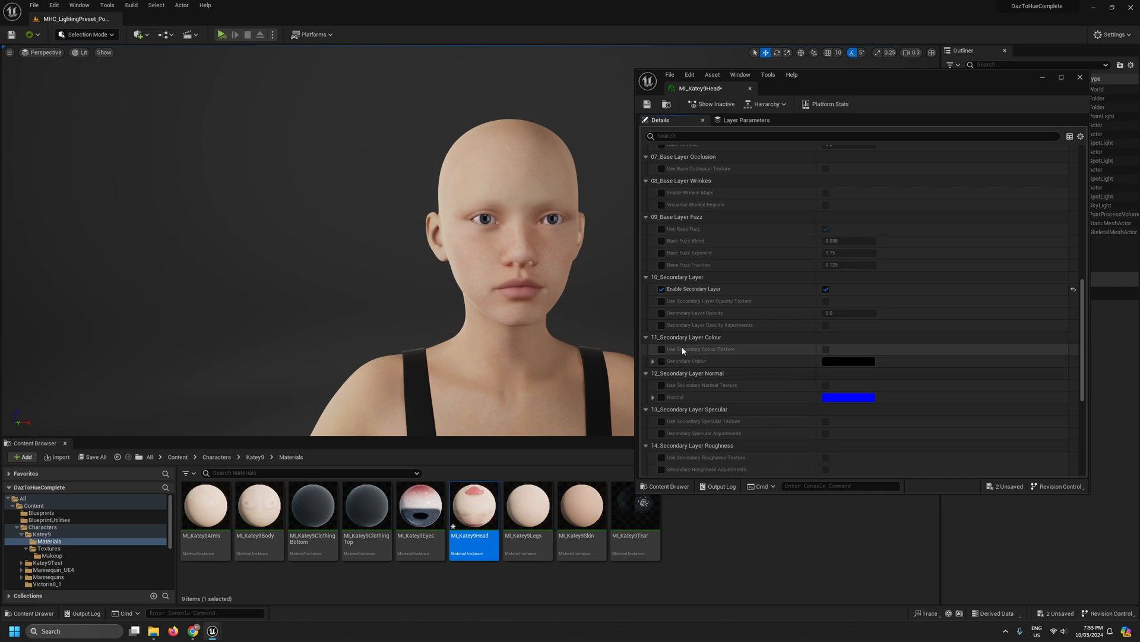
# - Open Katey9's Textures/Makeup folder and look through the makeup, tattoo and TTP-Head textures
pyautogui.click(54, 557)
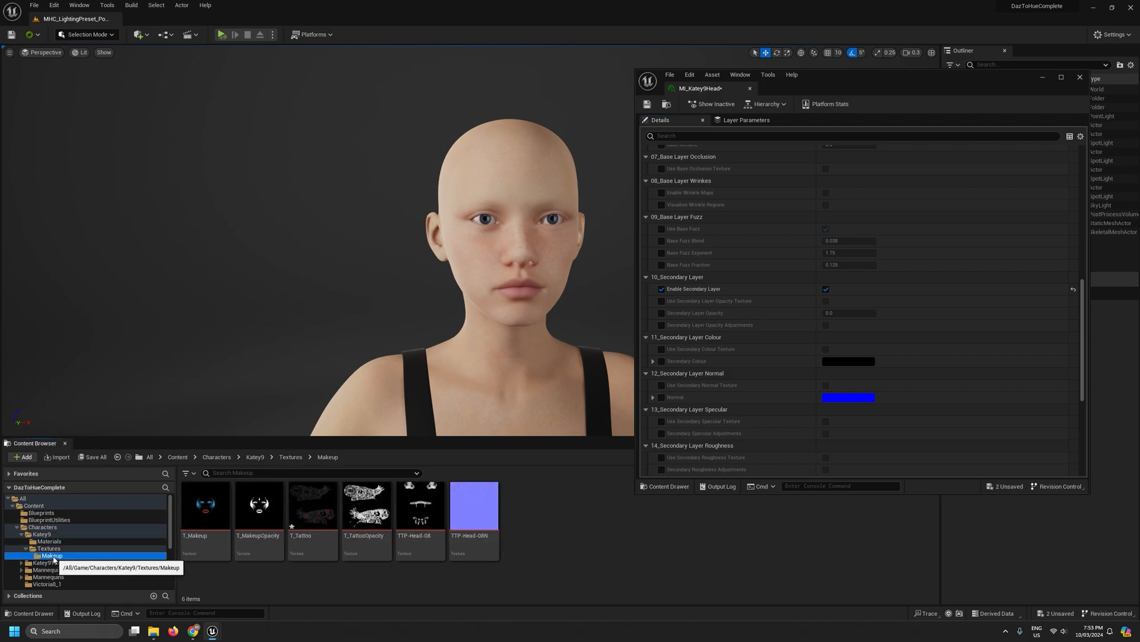
pyautogui.click(269, 579)
pyautogui.click(475, 525)
pyautogui.click(422, 512)
pyautogui.click(368, 512)
pyautogui.click(319, 513)
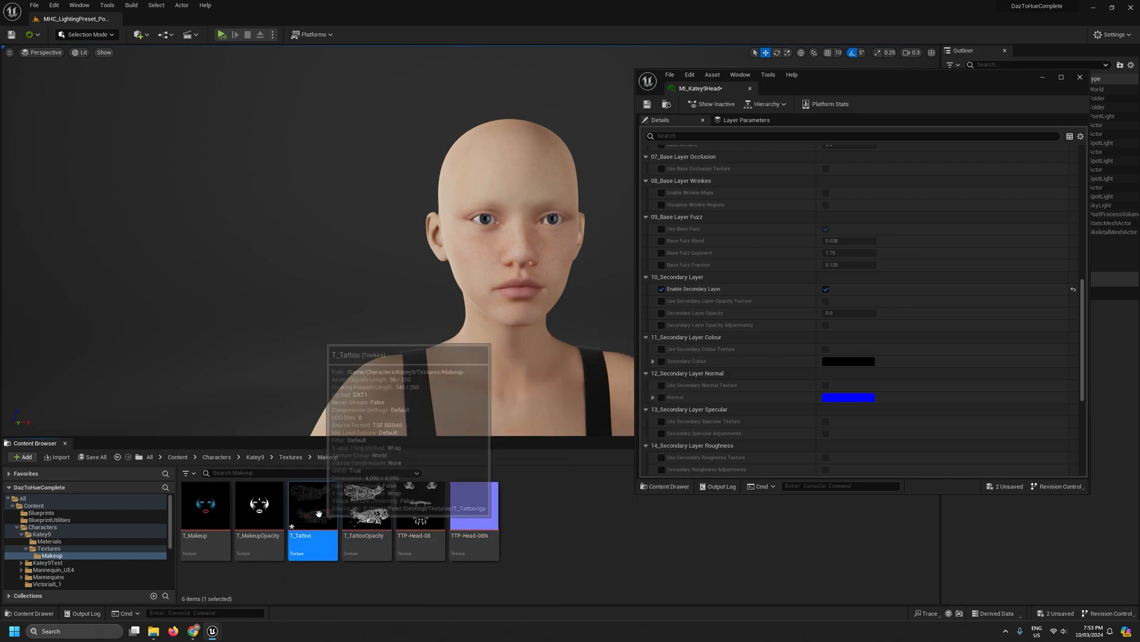
pyautogui.click(267, 512)
pyautogui.click(369, 511)
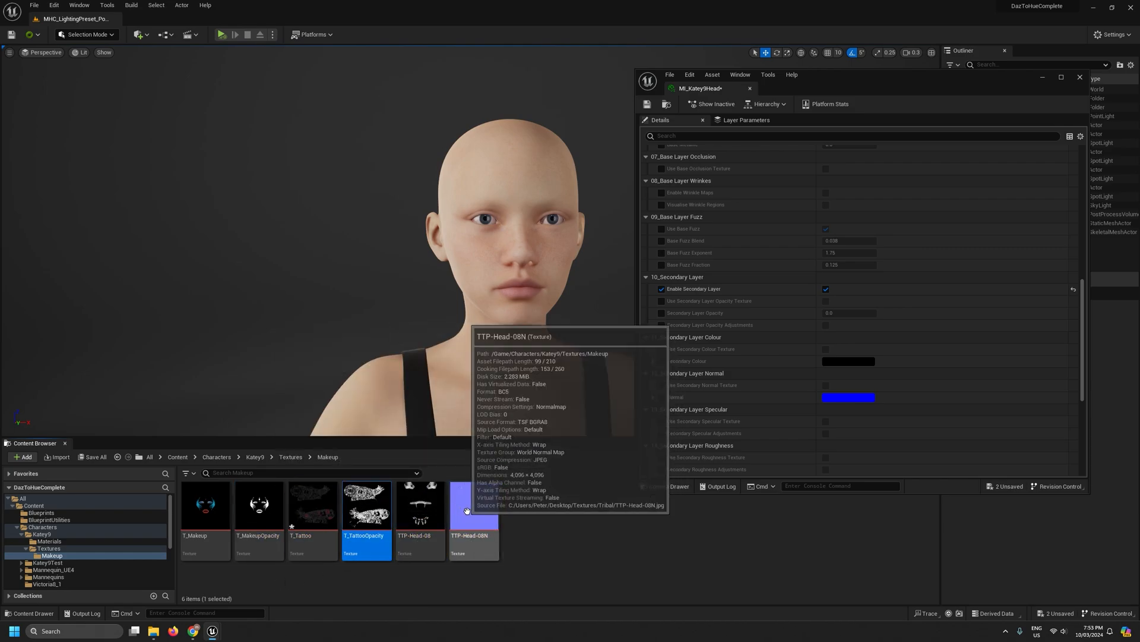
pyautogui.click(436, 510)
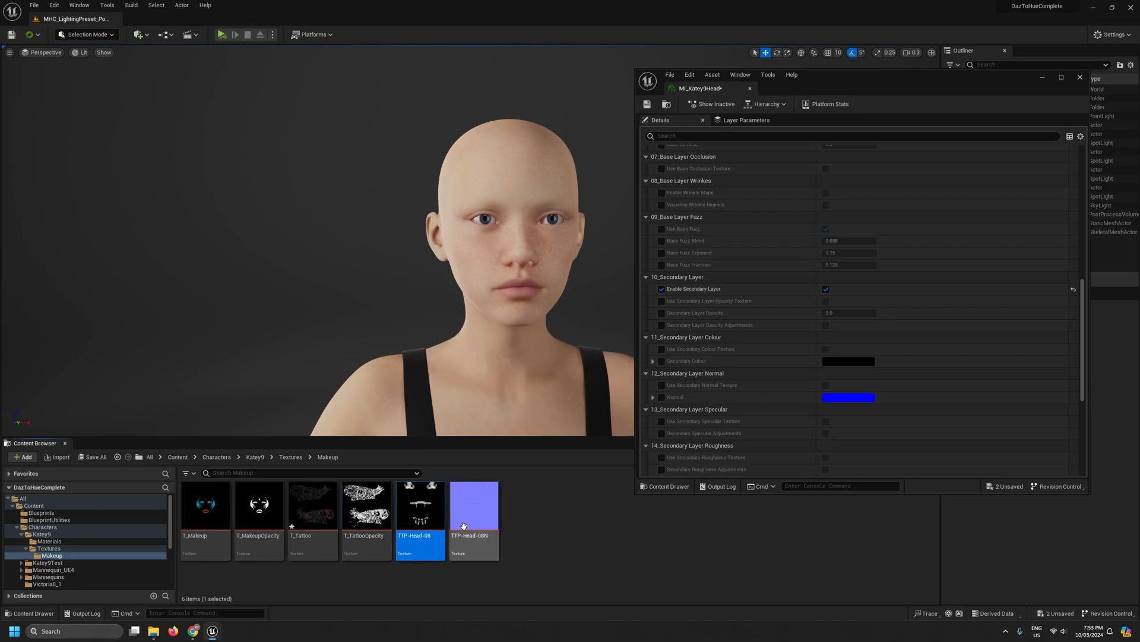
# - Open the TTP-Head-08 texture, check its mask image, compression and sRGB settings, and close it again
pyautogui.doubleClick(420, 514)
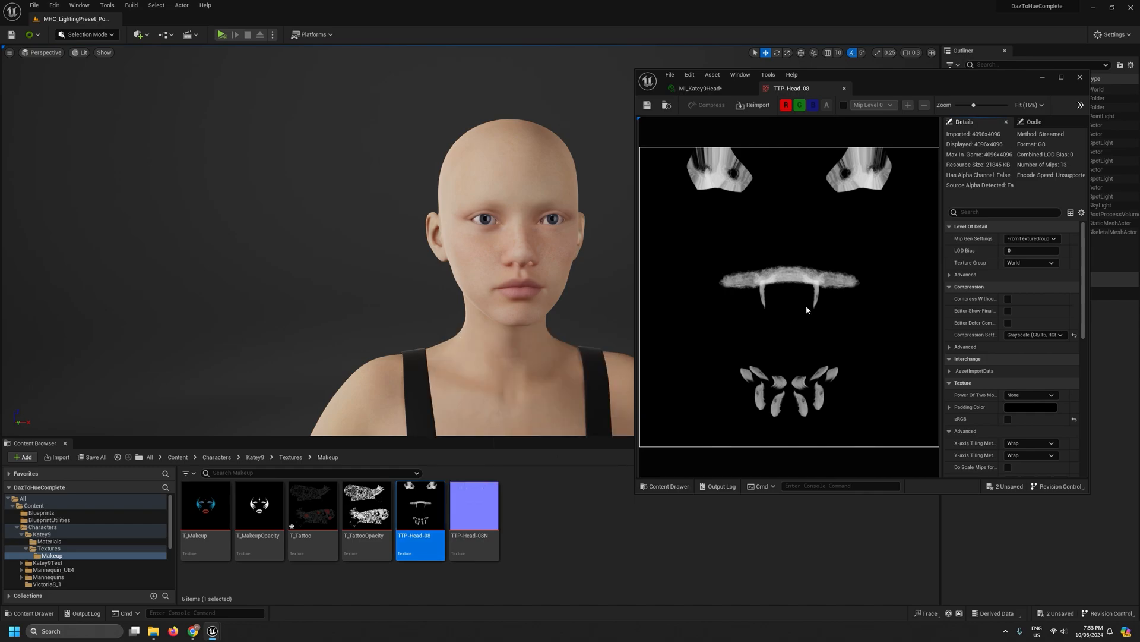
pyautogui.moveTo(423, 516)
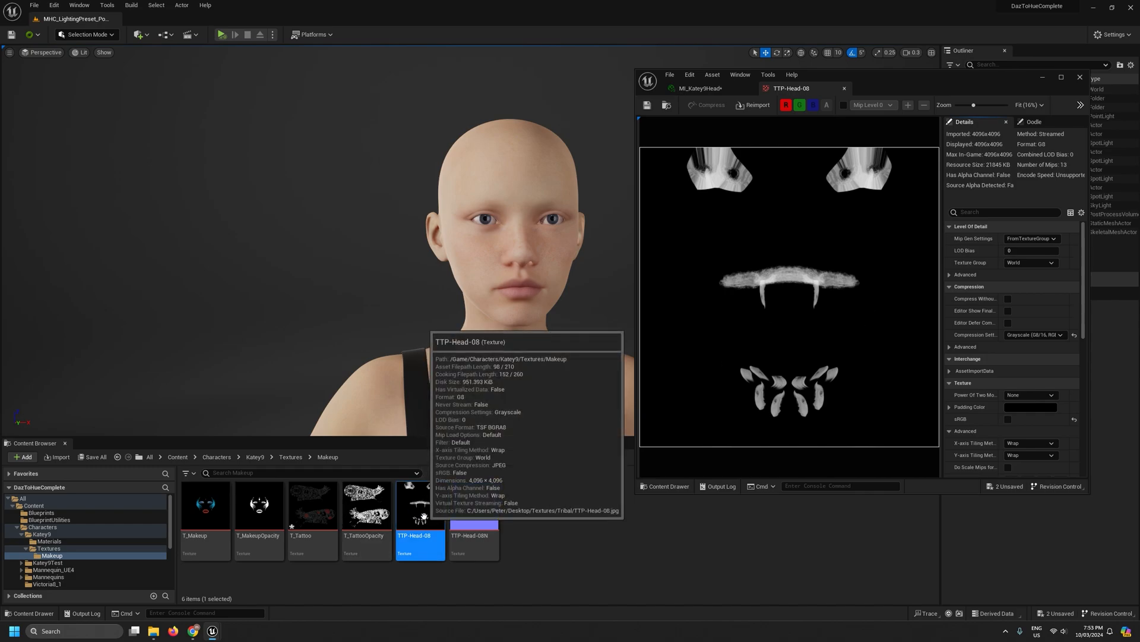
pyautogui.scroll(-1, 978, 362)
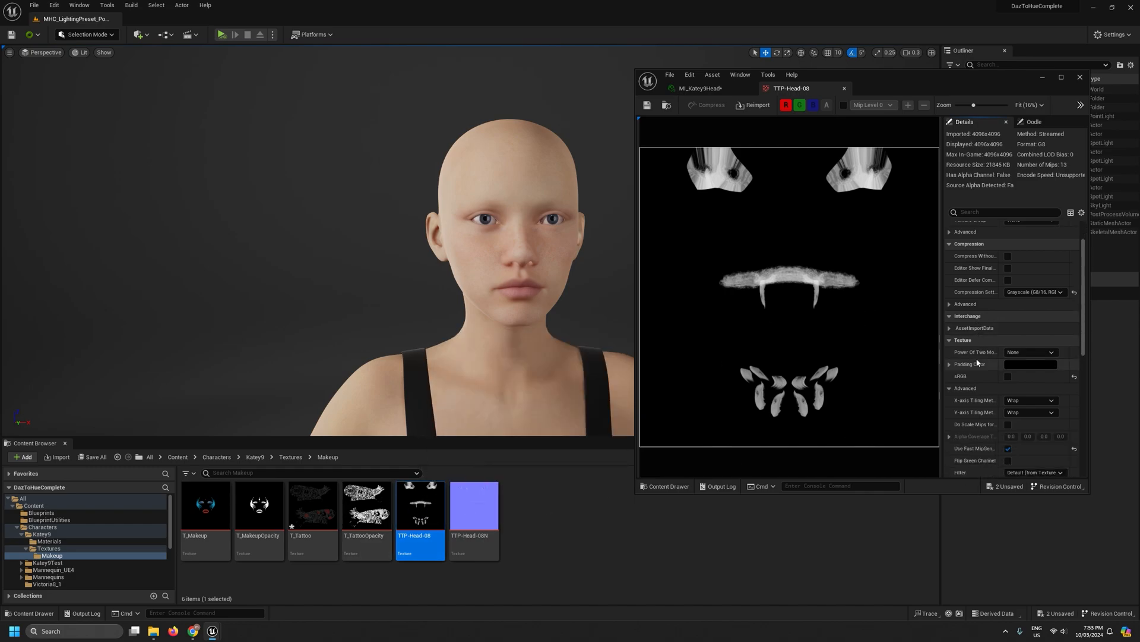
pyautogui.scroll(1, 978, 362)
pyautogui.click(1032, 321)
pyautogui.click(1032, 322)
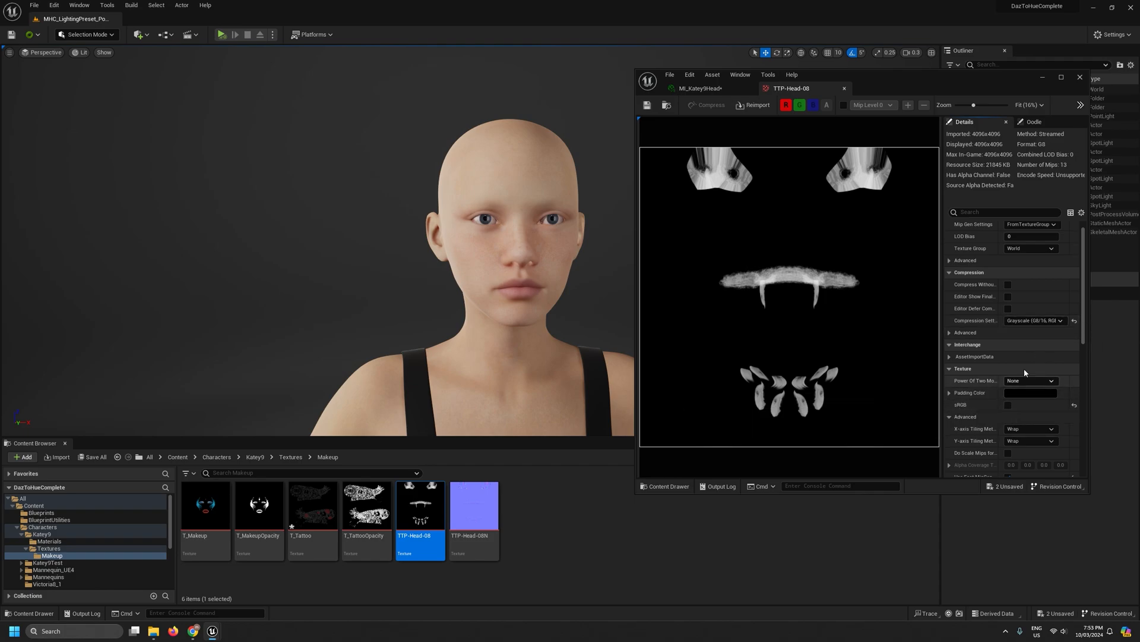
pyautogui.click(844, 88)
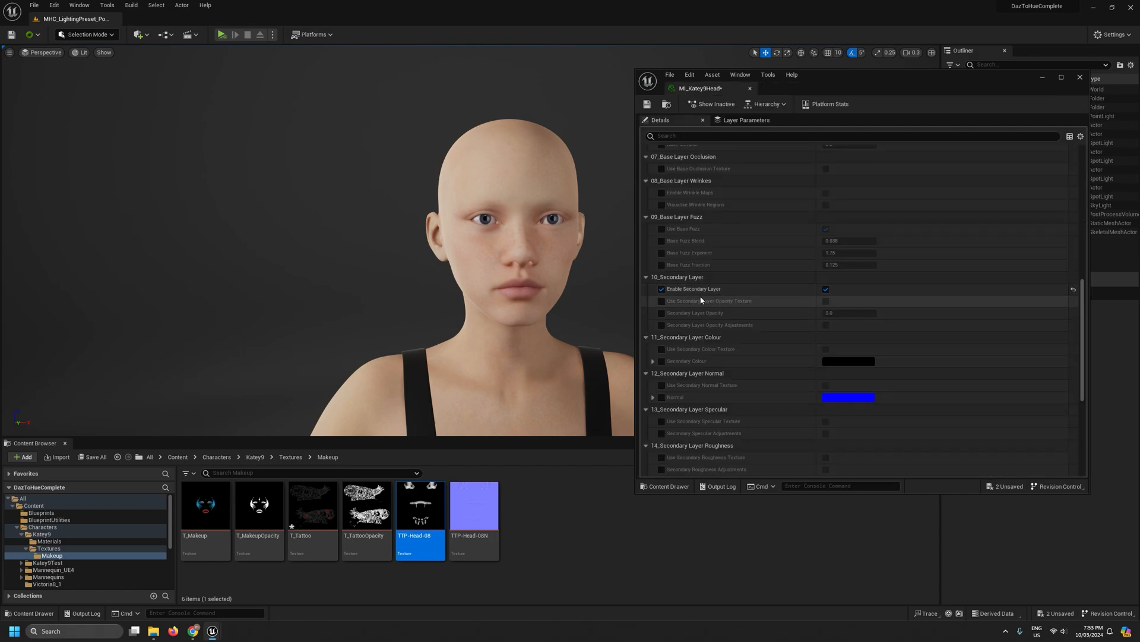
# - Enable the secondary layer opacity texture on the head material and assign TTP-Head-08 to it
pyautogui.click(661, 301)
pyautogui.click(825, 301)
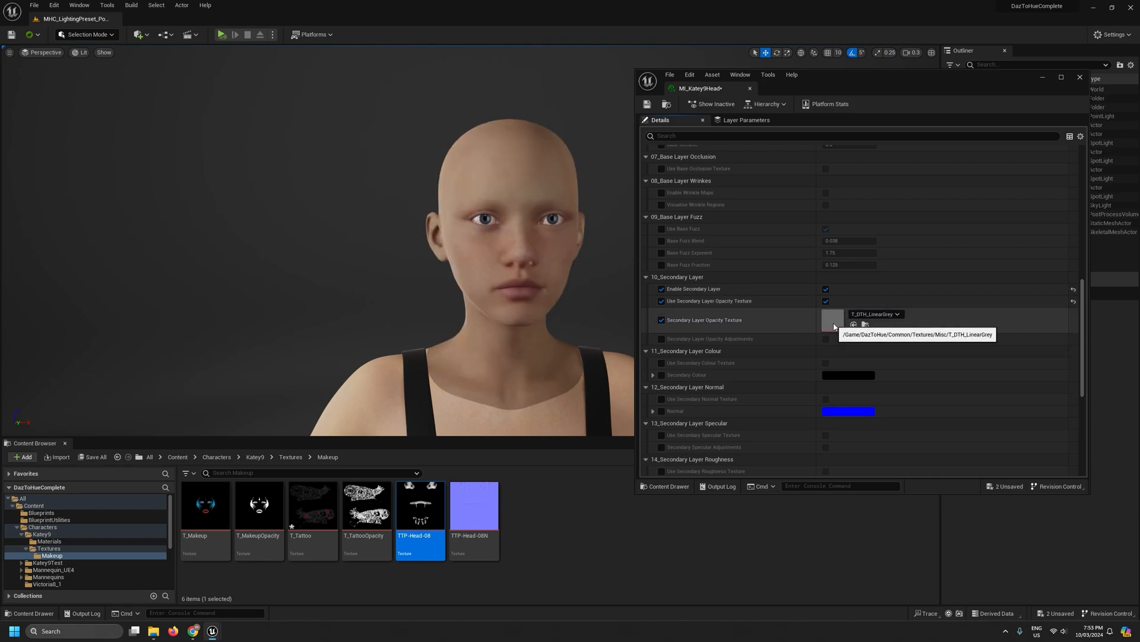
pyautogui.moveTo(421, 519); pyautogui.dragTo(833, 321)
pyautogui.moveTo(566, 289); pyautogui.dragTo(607, 289, button='right')
pyautogui.press('w')
pyautogui.press('d')
pyautogui.press('a')
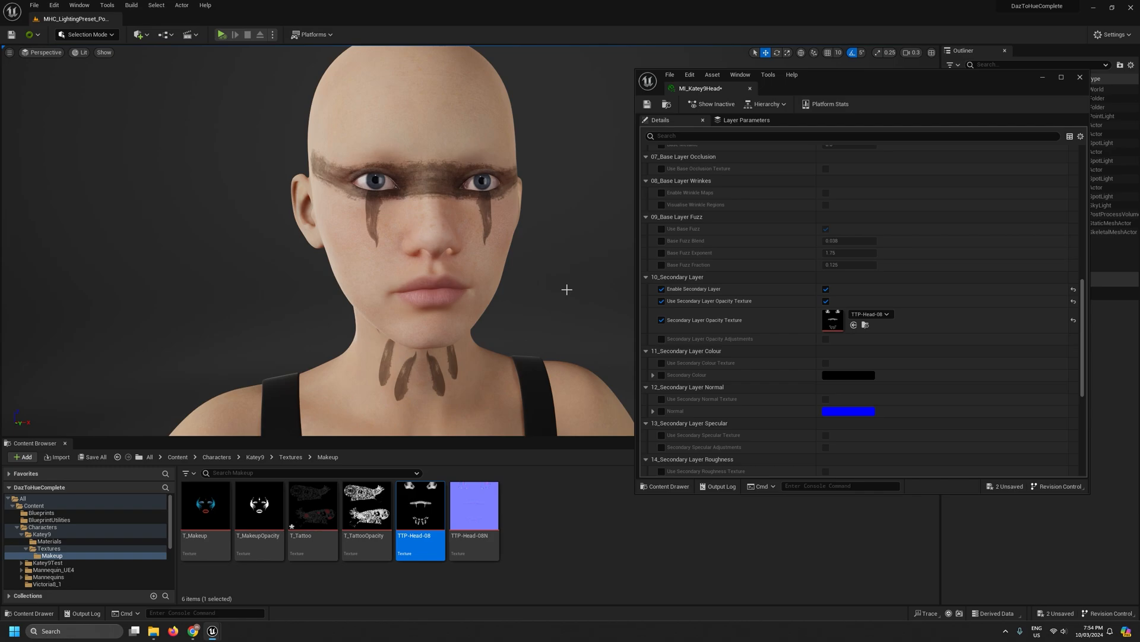
# - Enable the secondary layer opacity adjustments and set the opacity contrast to about 0.192
pyautogui.scroll(-1, 929, 345)
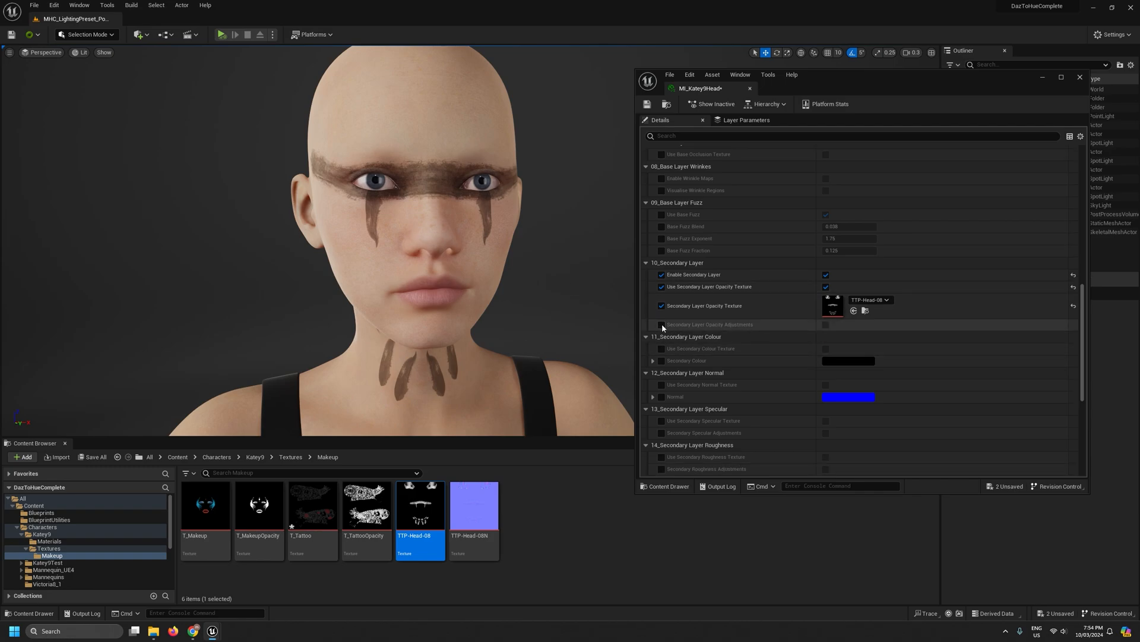
pyautogui.click(826, 325)
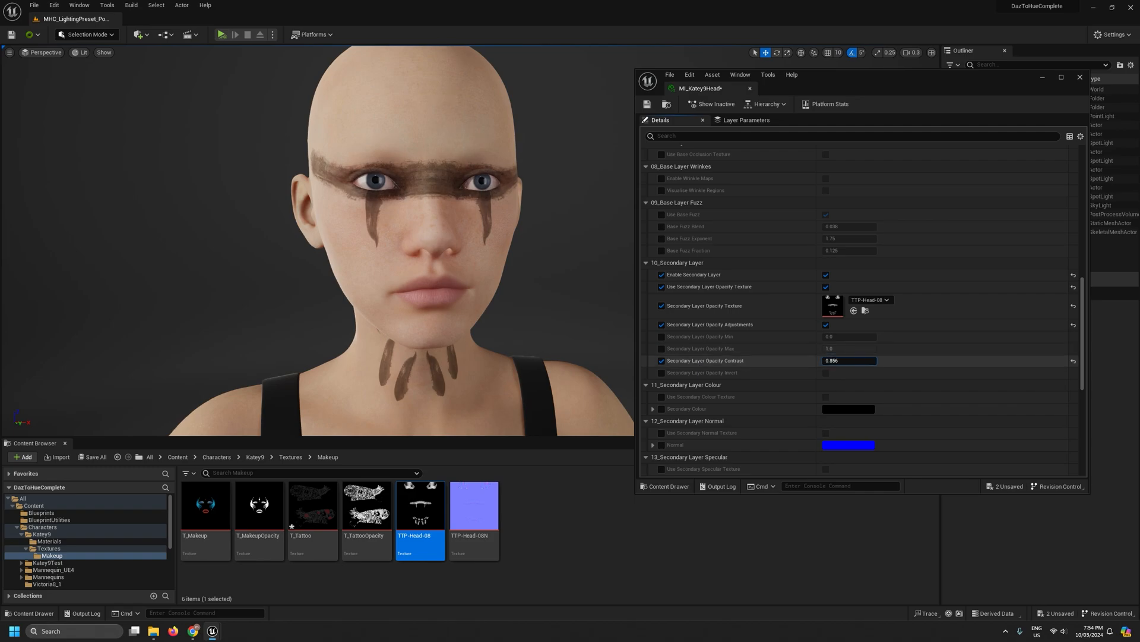
pyautogui.moveTo(850, 361); pyautogui.dragTo(835, 360)
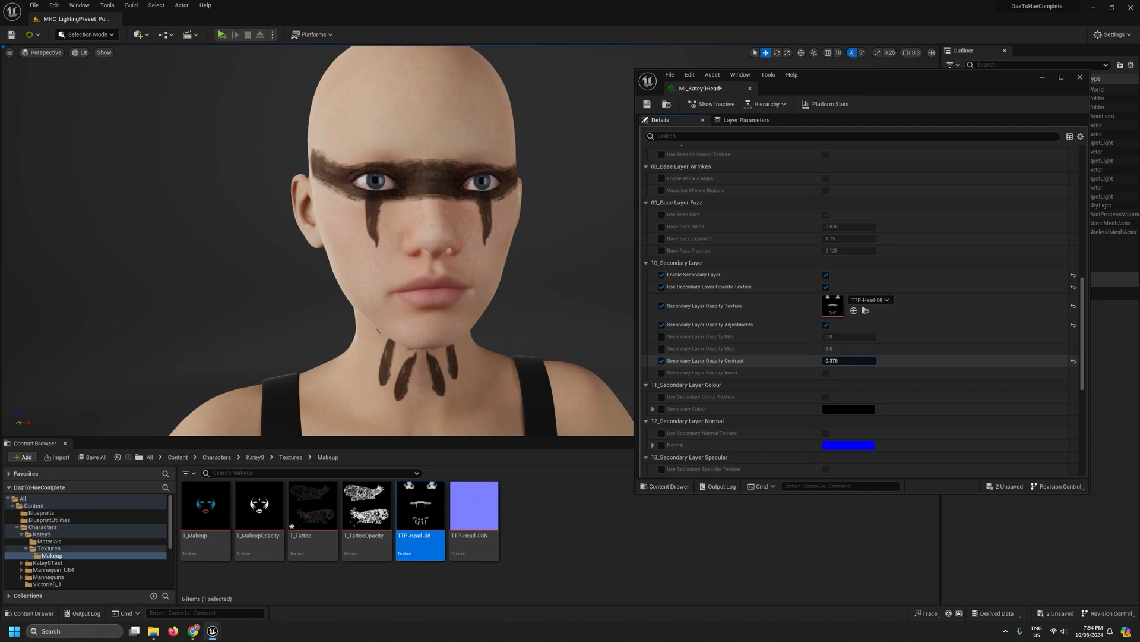
pyautogui.moveTo(852, 364); pyautogui.dragTo(829, 364)
pyautogui.scroll(4, 427, 184)
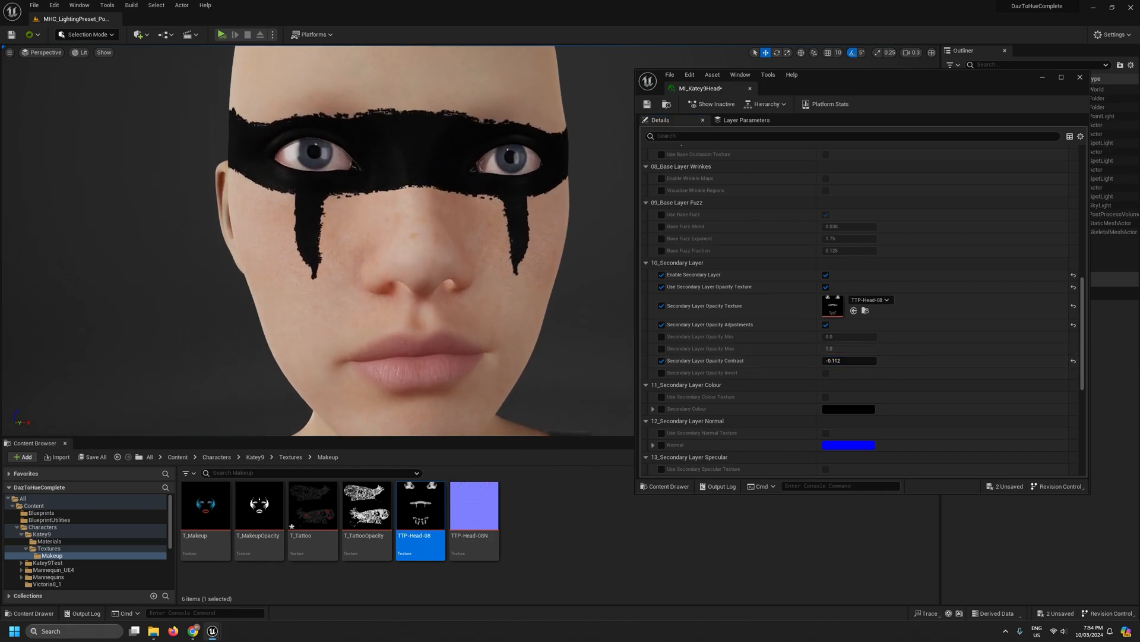
pyautogui.moveTo(850, 360); pyautogui.dragTo(864, 360)
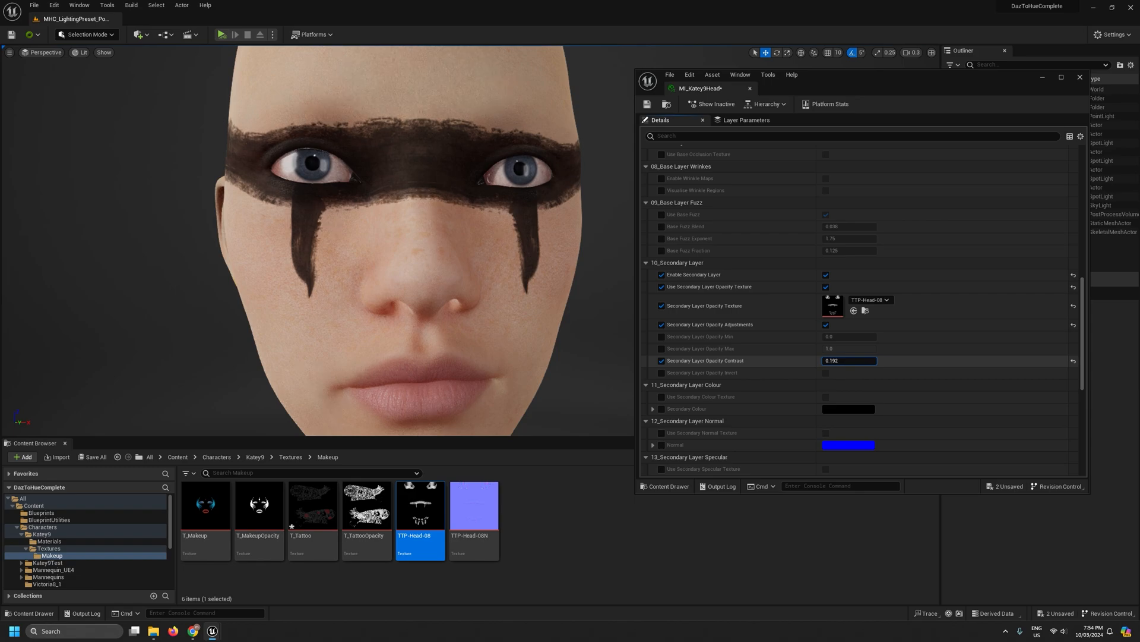
pyautogui.scroll(-5, 508, 291)
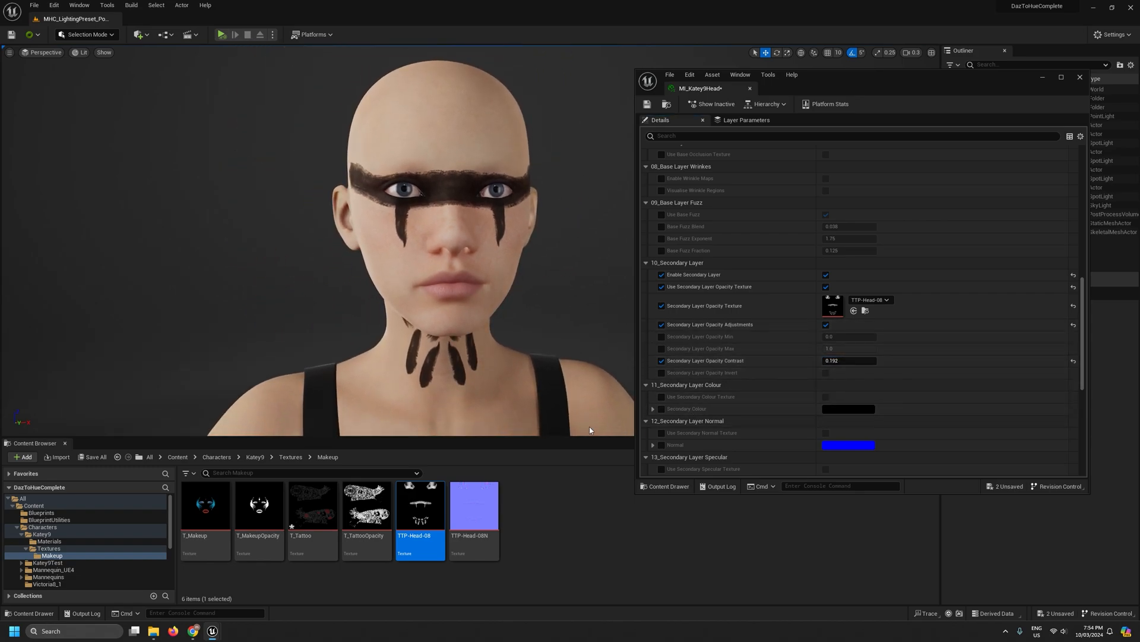
# - Override the Secondary Colour of the head material with a dark red, hex sRGB 922C17FF
pyautogui.click(455, 507)
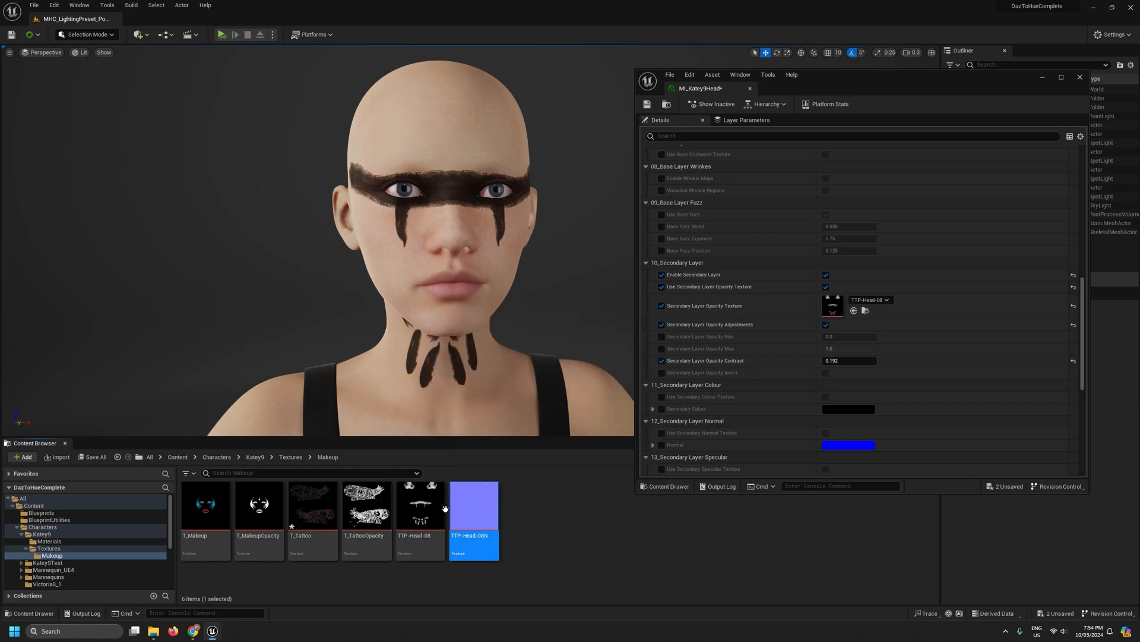
pyautogui.click(442, 508)
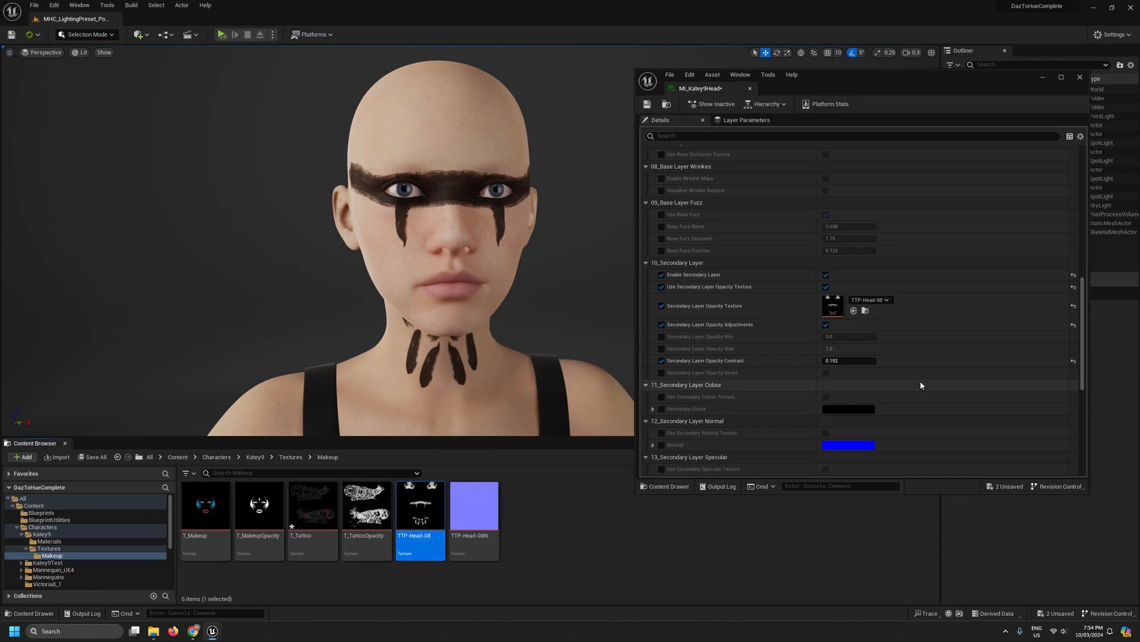
pyautogui.scroll(-3, 706, 404)
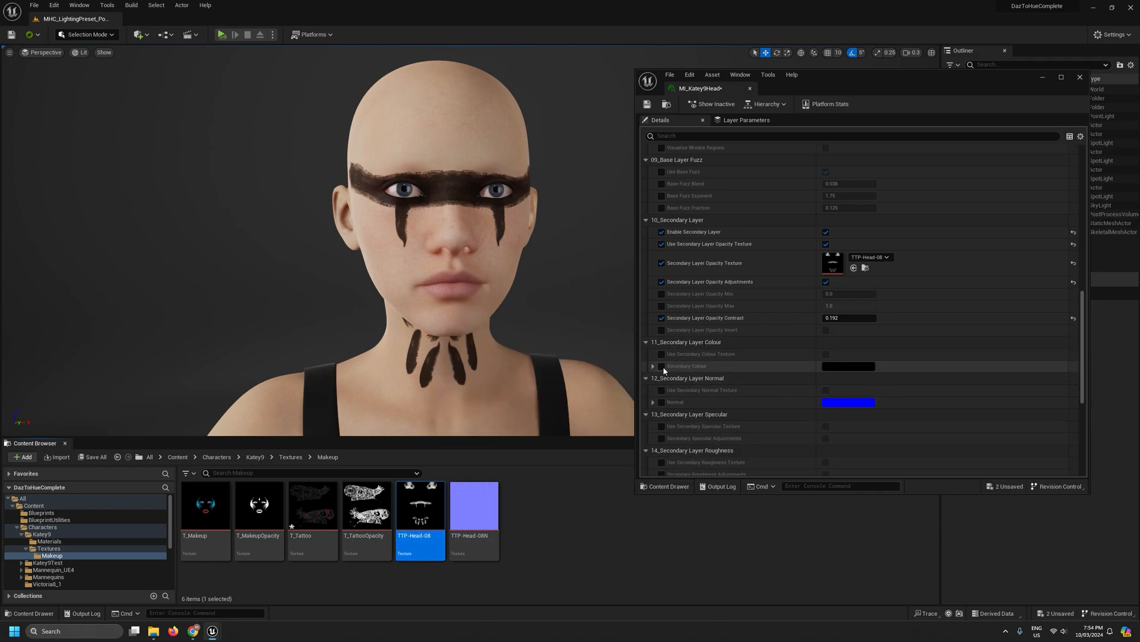
pyautogui.click(860, 365)
pyautogui.click(990, 462)
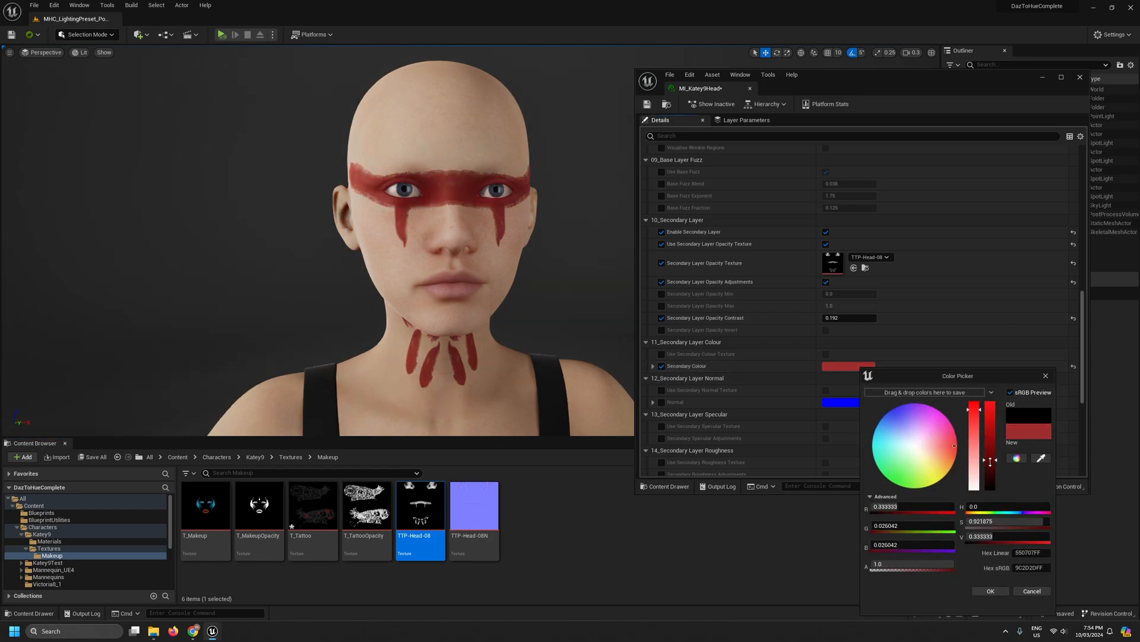
pyautogui.moveTo(990, 461); pyautogui.dragTo(991, 459)
pyautogui.moveTo(914, 432)
pyautogui.mouseDown()
pyautogui.moveTo(947, 448)
pyautogui.moveTo(900, 461)
pyautogui.moveTo(892, 447)
pyautogui.moveTo(951, 442)
pyautogui.moveTo(991, 466)
pyautogui.moveTo(957, 451)
pyautogui.mouseUp()
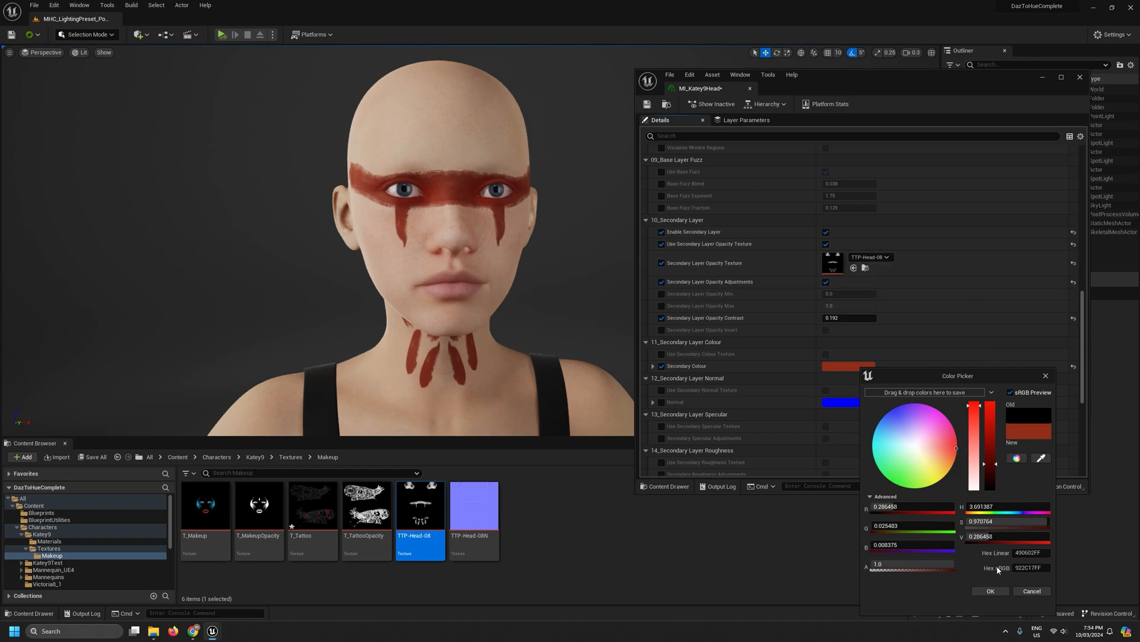
pyautogui.click(990, 591)
pyautogui.click(472, 508)
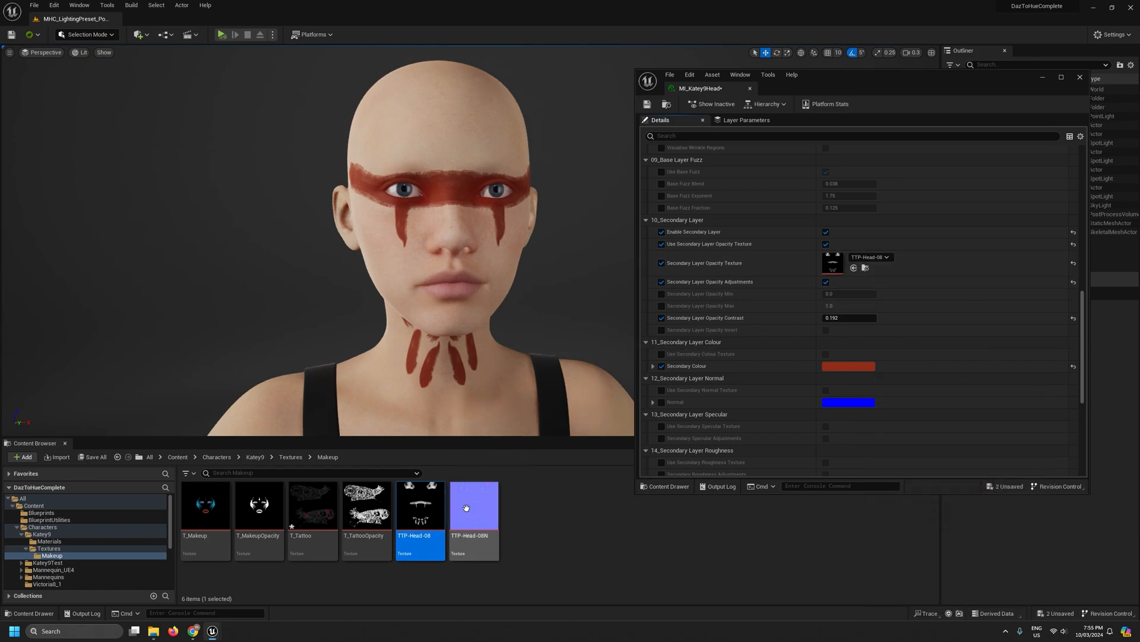
pyautogui.click(436, 506)
pyautogui.click(385, 508)
pyautogui.click(328, 508)
pyautogui.click(265, 506)
pyautogui.click(312, 507)
pyautogui.click(360, 506)
# - Inspect the red paint on the character's face and neck up close, and view the remaining secondary layer parameters
pyautogui.moveTo(431, 285); pyautogui.dragTo(446, 290, button='right')
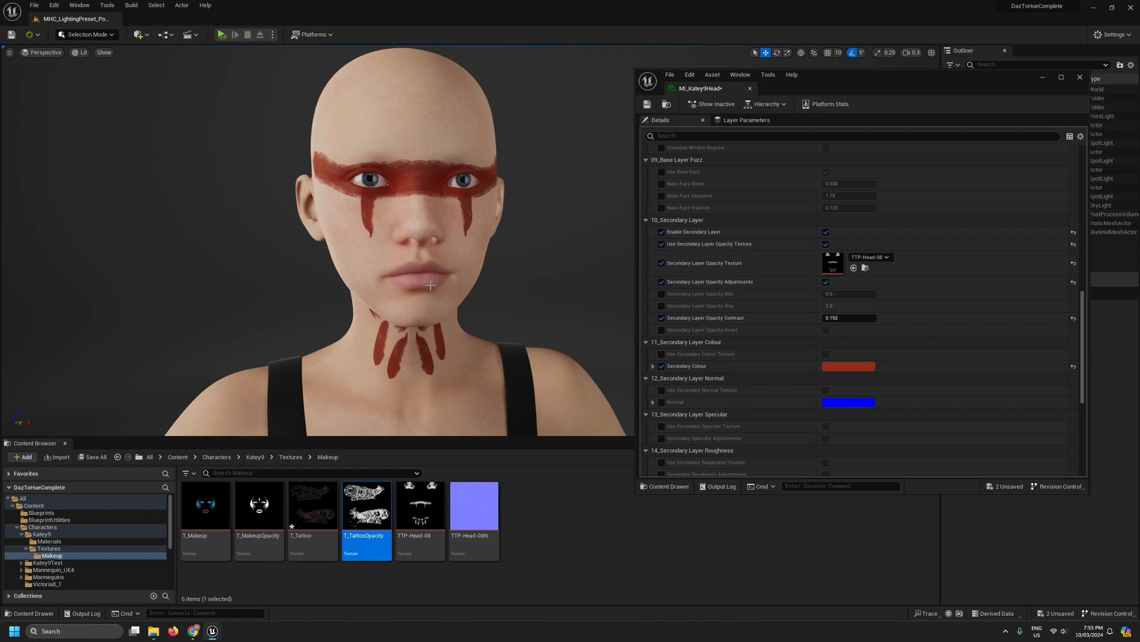
pyautogui.moveTo(402, 174); pyautogui.dragTo(461, 182, button='right')
pyautogui.press('w')
pyautogui.press('s')
pyautogui.press('a')
pyautogui.scroll(-5, 775, 253)
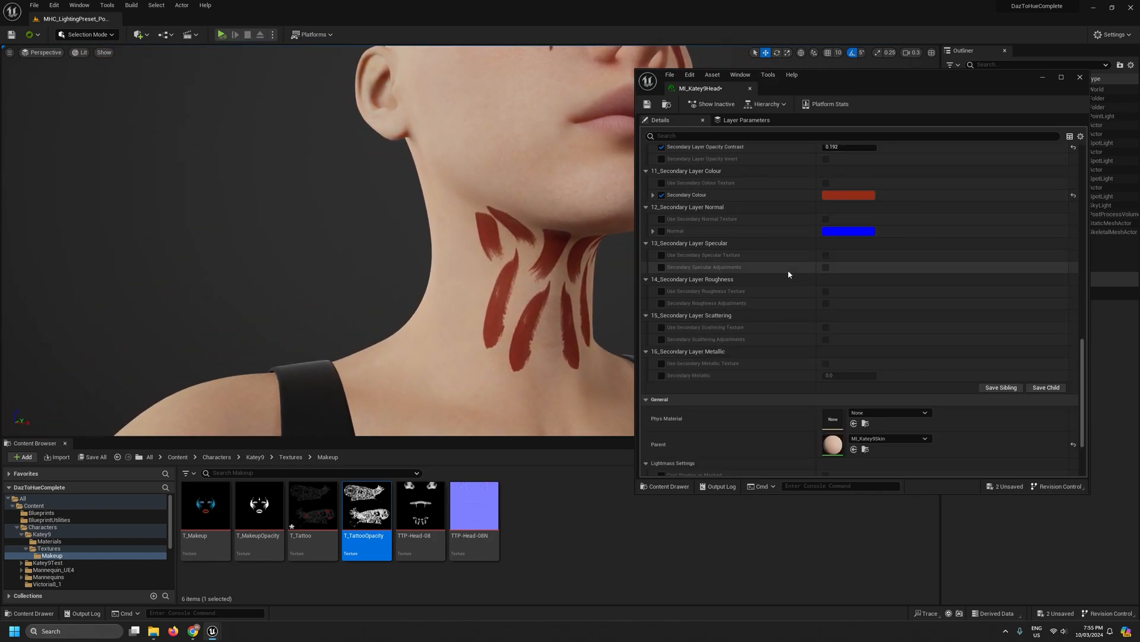
# - Enable the secondary normal texture on the head material and assign TTP-Head-08N to it
pyautogui.scroll(1, 788, 270)
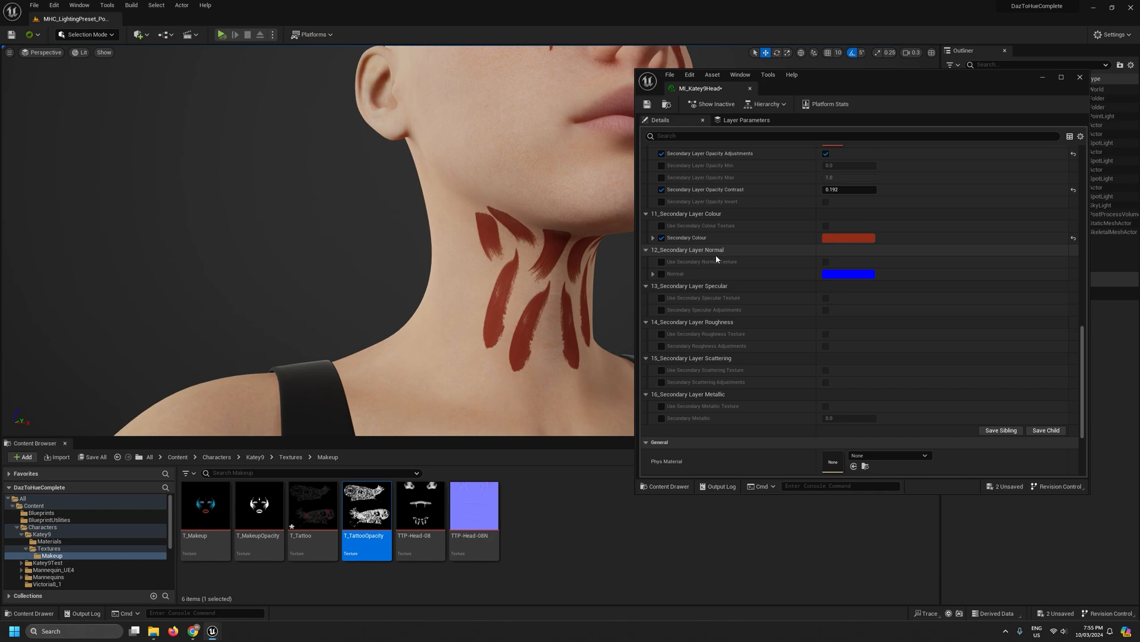
pyautogui.click(826, 262)
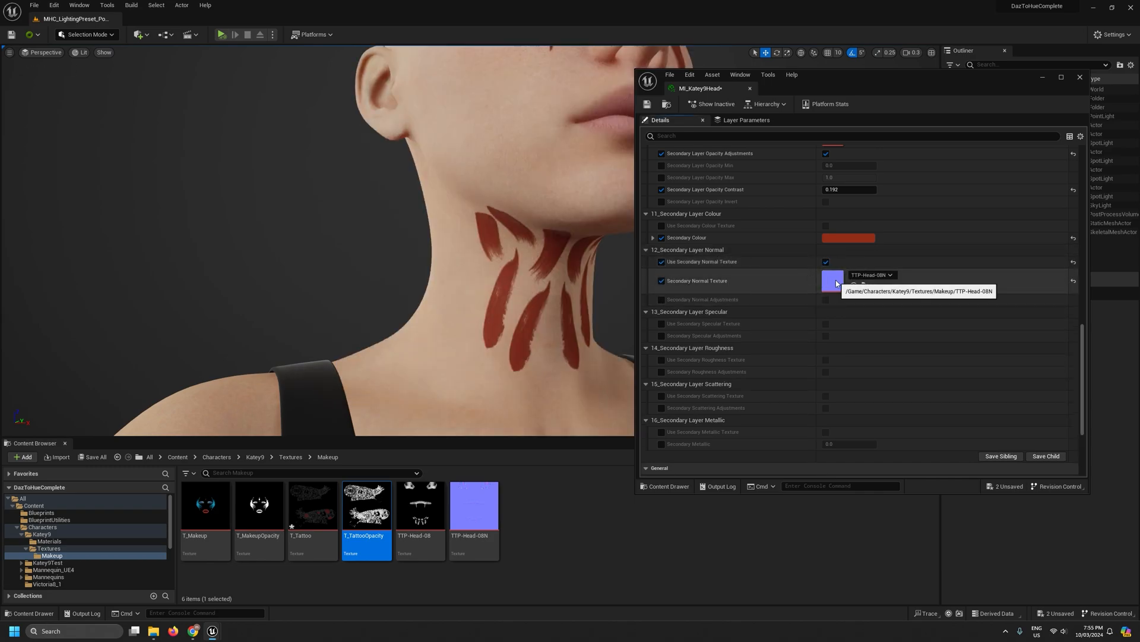
pyautogui.moveTo(478, 489); pyautogui.dragTo(832, 280)
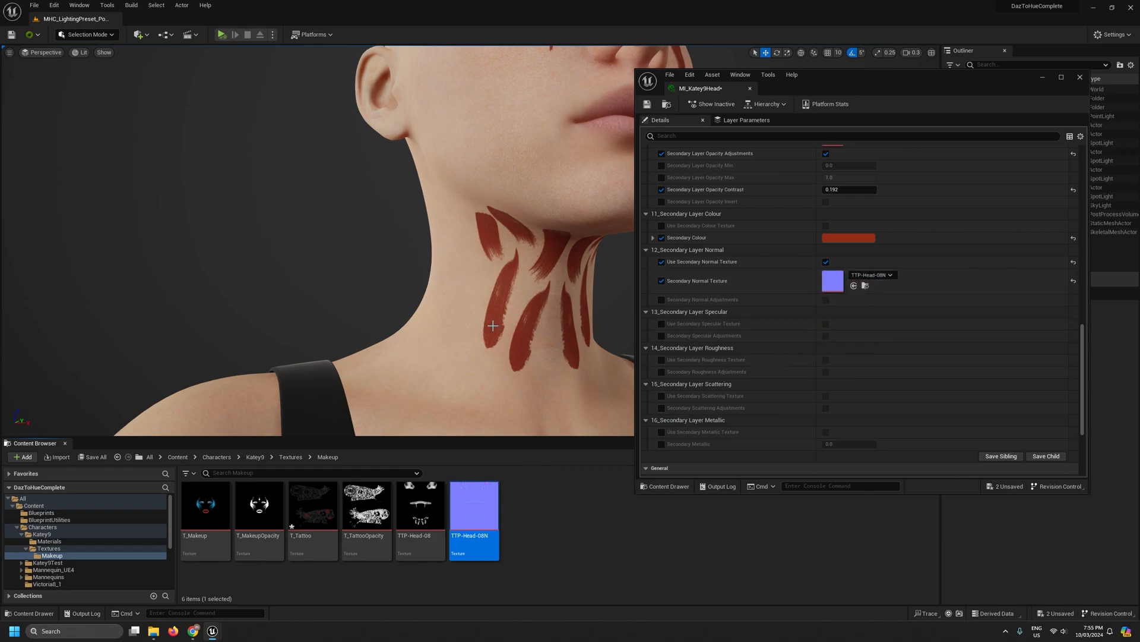
# - Frame the painted face and switch the viewport to the Buffer Visualization Overview
pyautogui.scroll(-2, 368, 238)
pyautogui.moveTo(368, 238); pyautogui.dragTo(366, 178, button='right')
pyautogui.moveTo(856, 87); pyautogui.dragTo(866, 289)
pyautogui.click(79, 52)
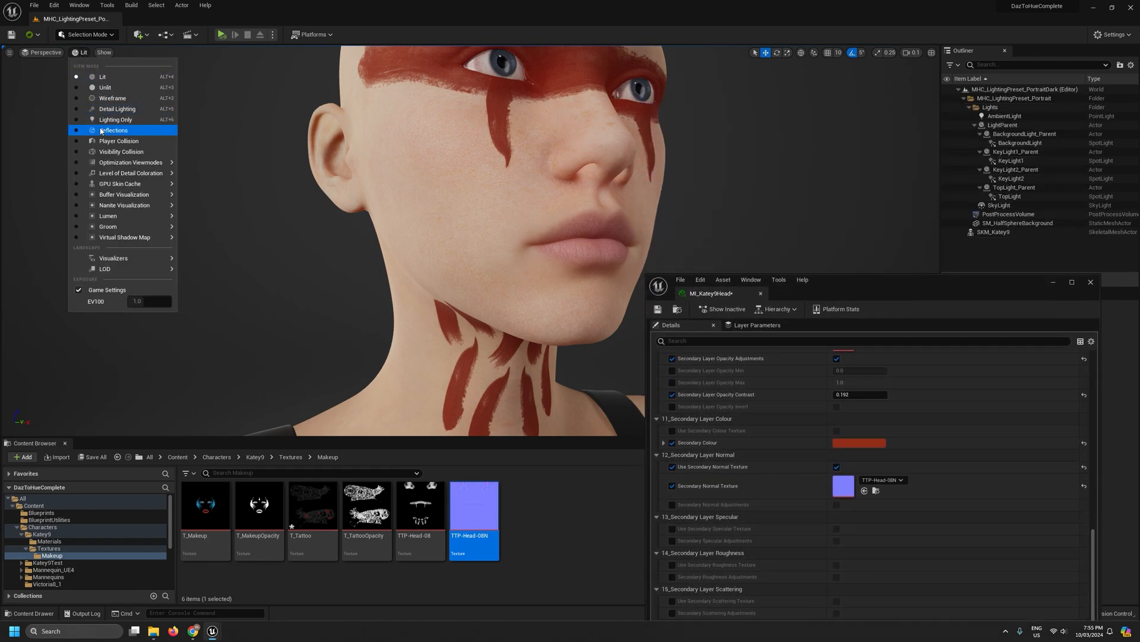
pyautogui.moveTo(160, 196)
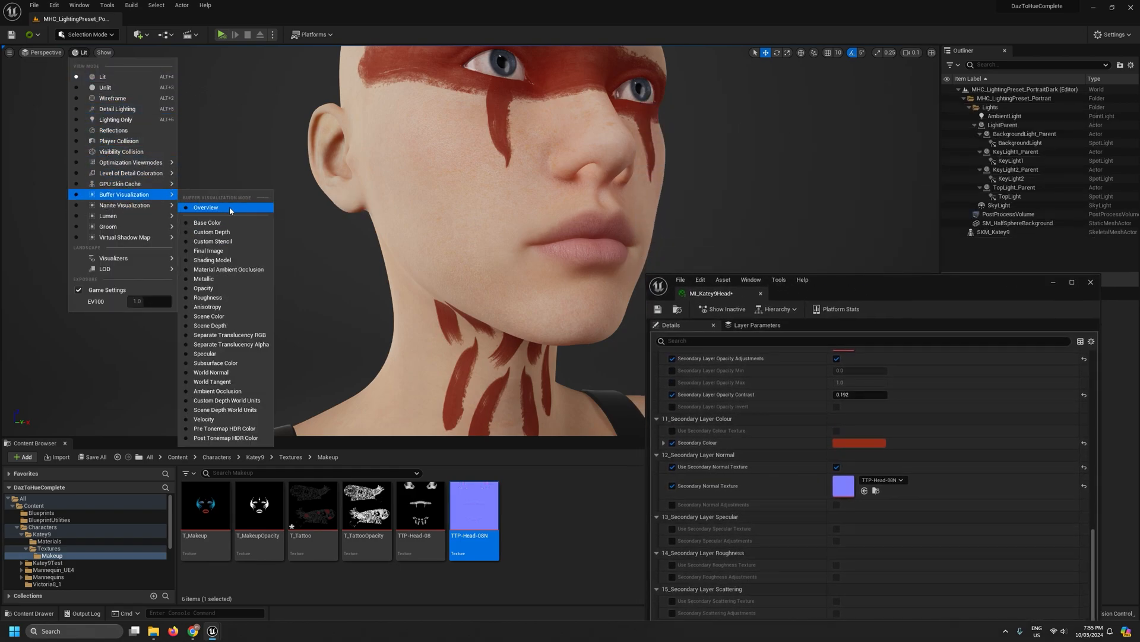
pyautogui.click(207, 207)
# - Examine the face paint around the eye up close in the buffer overview, especially the World Normal view
pyautogui.moveTo(387, 249); pyautogui.dragTo(388, 238, button='right')
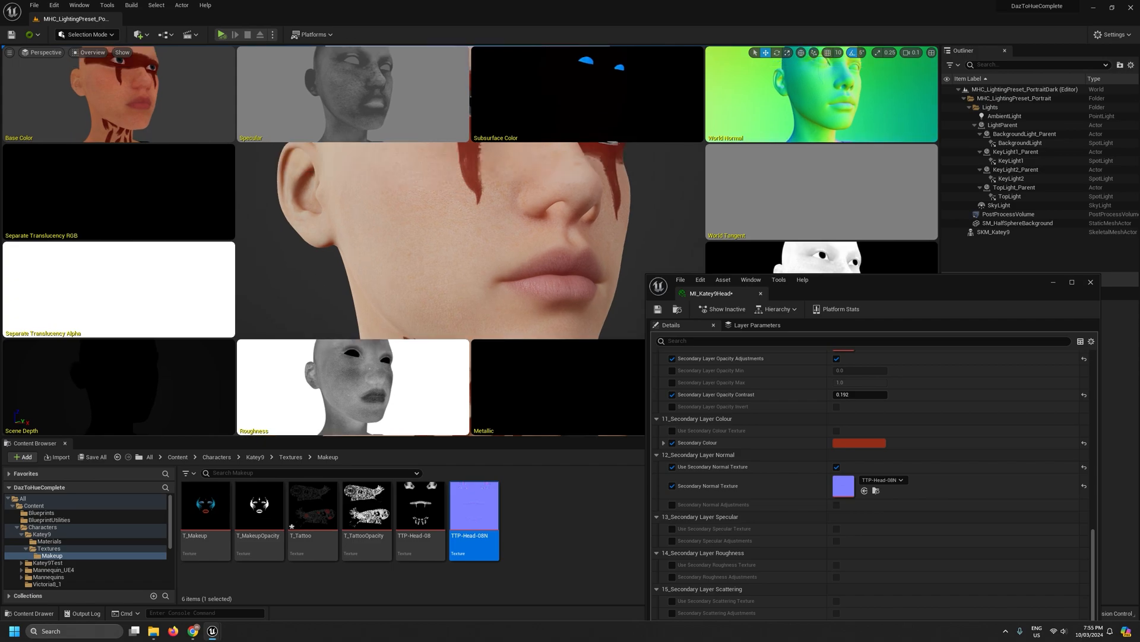
pyautogui.moveTo(834, 294); pyautogui.dragTo(827, 477)
pyautogui.moveTo(505, 267); pyautogui.dragTo(544, 243, button='right')
pyautogui.press('w')
pyautogui.press('w')
pyautogui.press('a')
pyautogui.moveTo(820, 114); pyautogui.dragTo(814, 81, button='right')
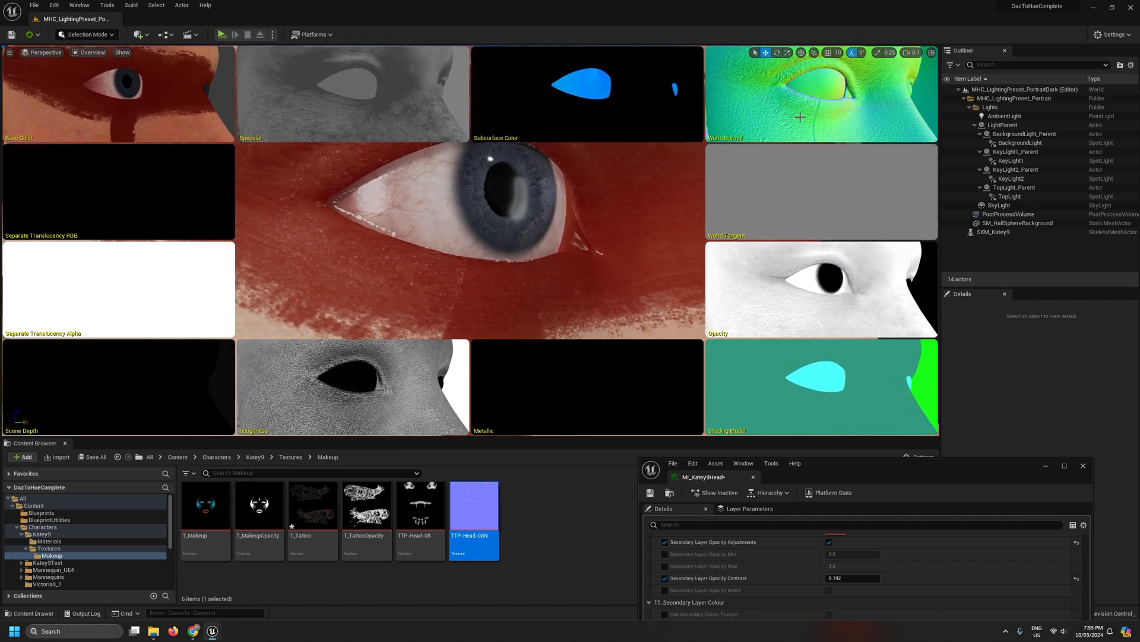
pyautogui.press('s')
pyautogui.press('d')
pyautogui.moveTo(375, 110); pyautogui.dragTo(265, 113, button='right')
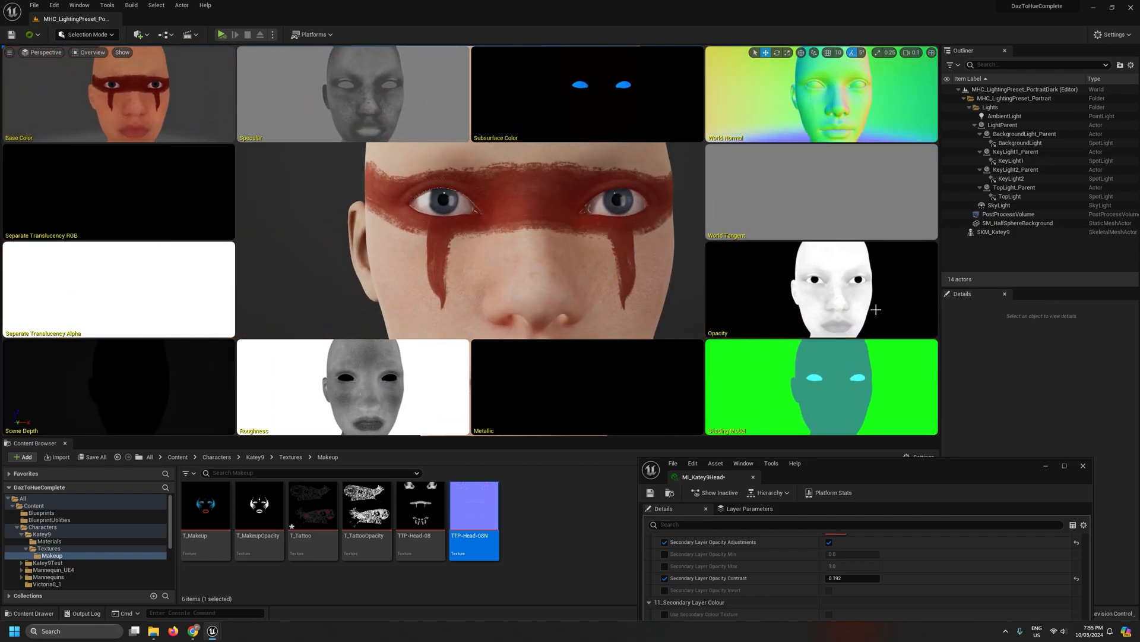
# - Enable the secondary roughness adjustments on the head material and set Secondary Roughness Max to about 0.456
pyautogui.moveTo(909, 468); pyautogui.dragTo(882, 155)
pyautogui.click(429, 503)
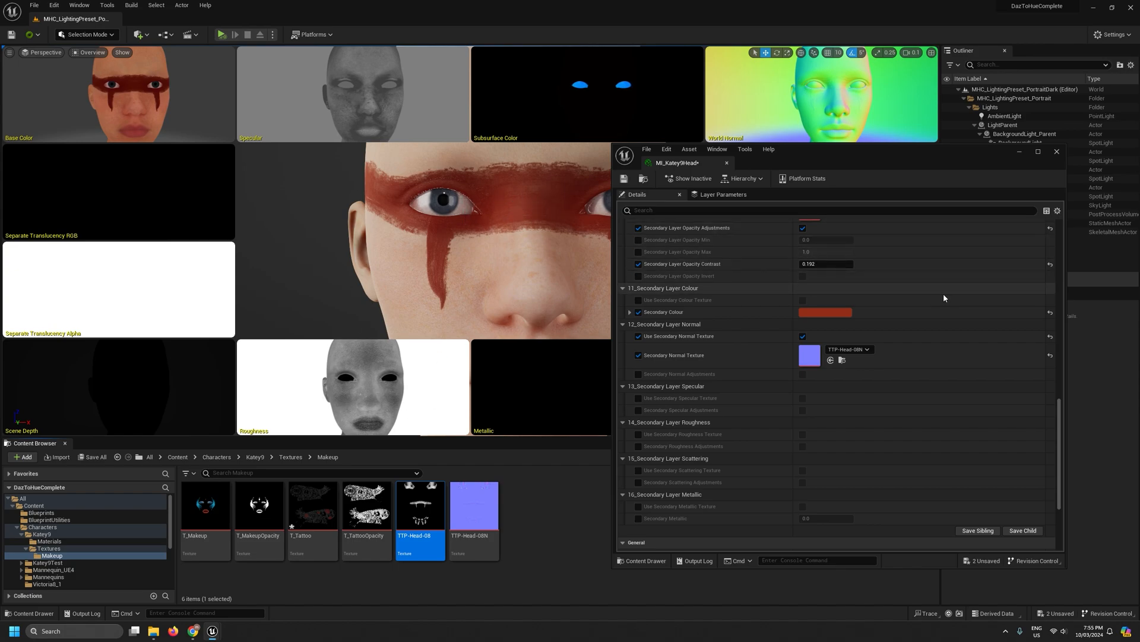
pyautogui.moveTo(475, 255)
pyautogui.mouseDown(button='right')
pyautogui.moveTo(529, 249)
pyautogui.moveTo(570, 262)
pyautogui.moveTo(368, 252)
pyautogui.moveTo(458, 255)
pyautogui.moveTo(475, 240)
pyautogui.moveTo(523, 252)
pyautogui.mouseUp(button='right')
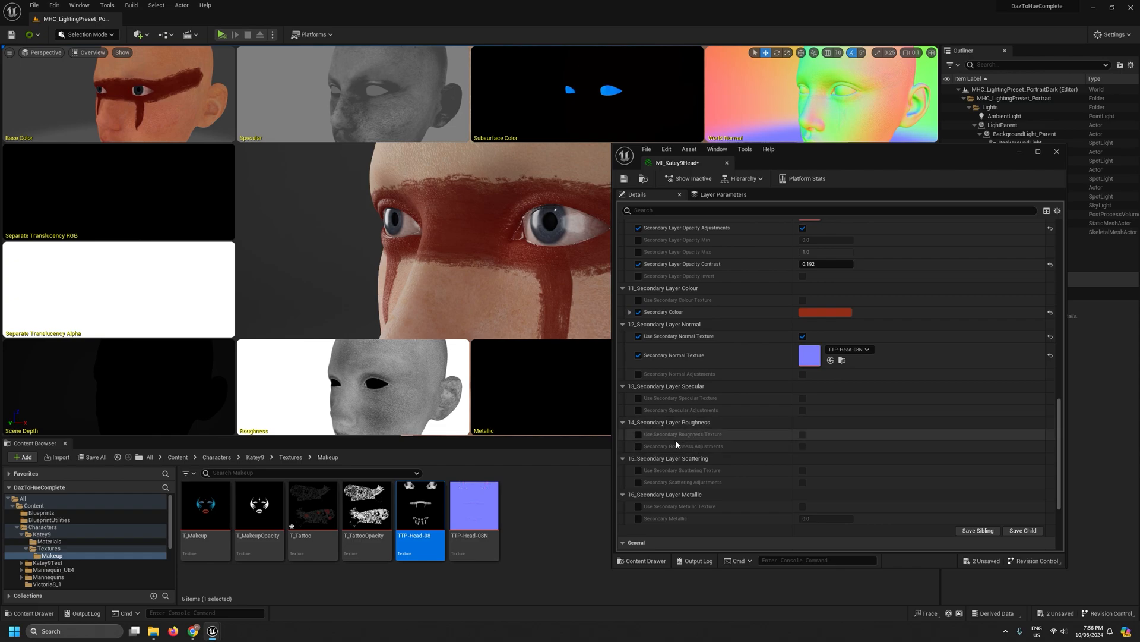
pyautogui.click(803, 446)
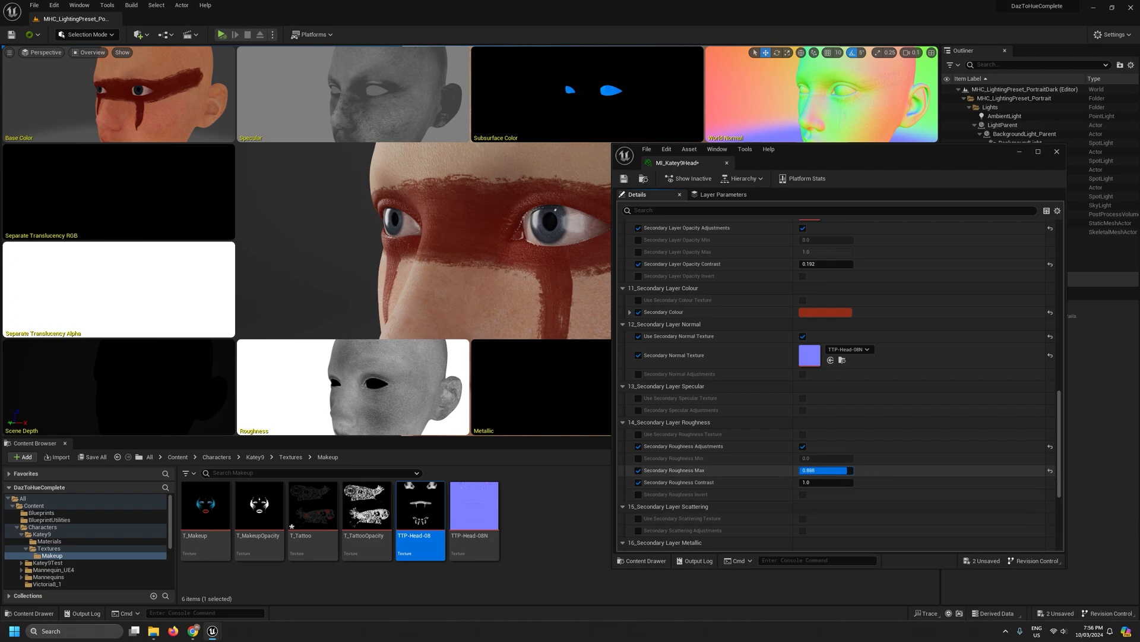
pyautogui.moveTo(847, 470); pyautogui.dragTo(831, 470)
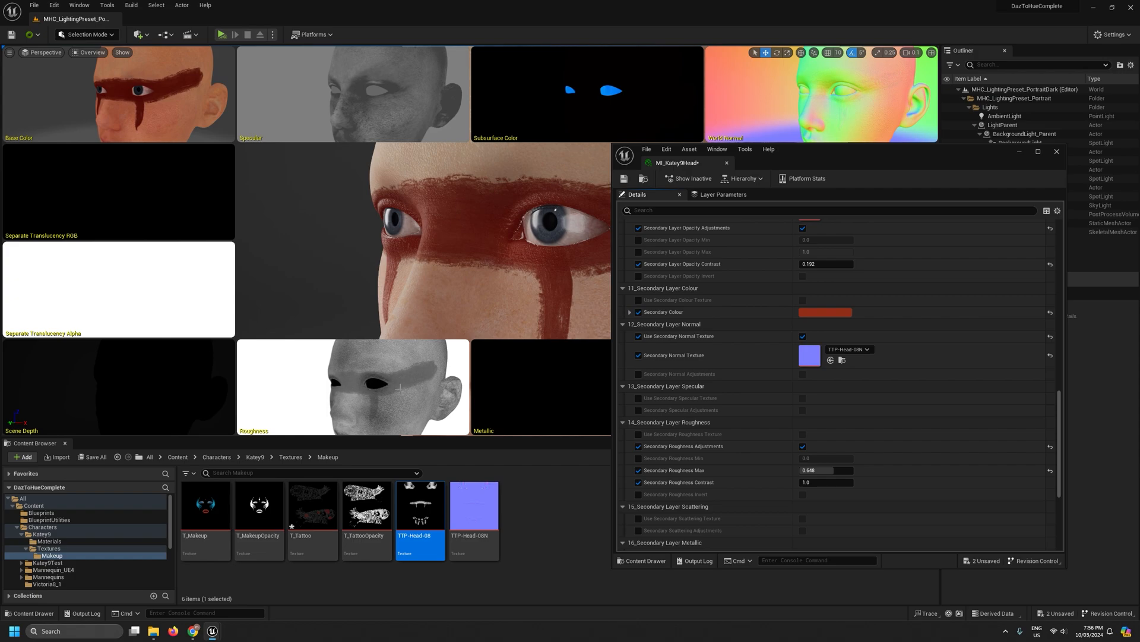
pyautogui.moveTo(828, 470); pyautogui.dragTo(826, 470)
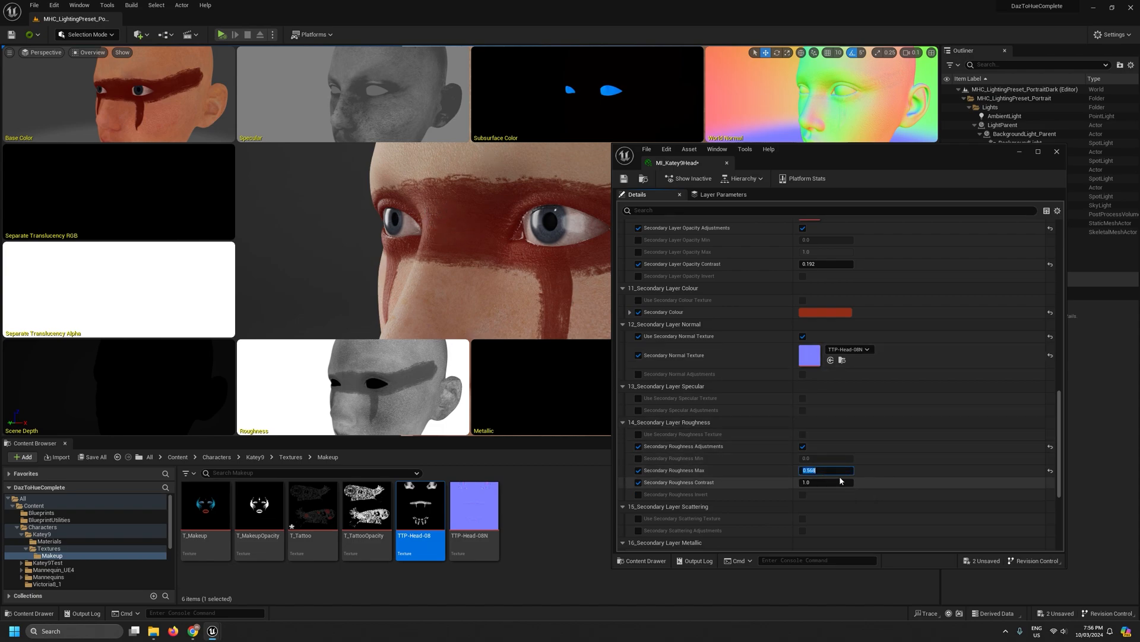
pyautogui.moveTo(855, 469); pyautogui.dragTo(819, 470)
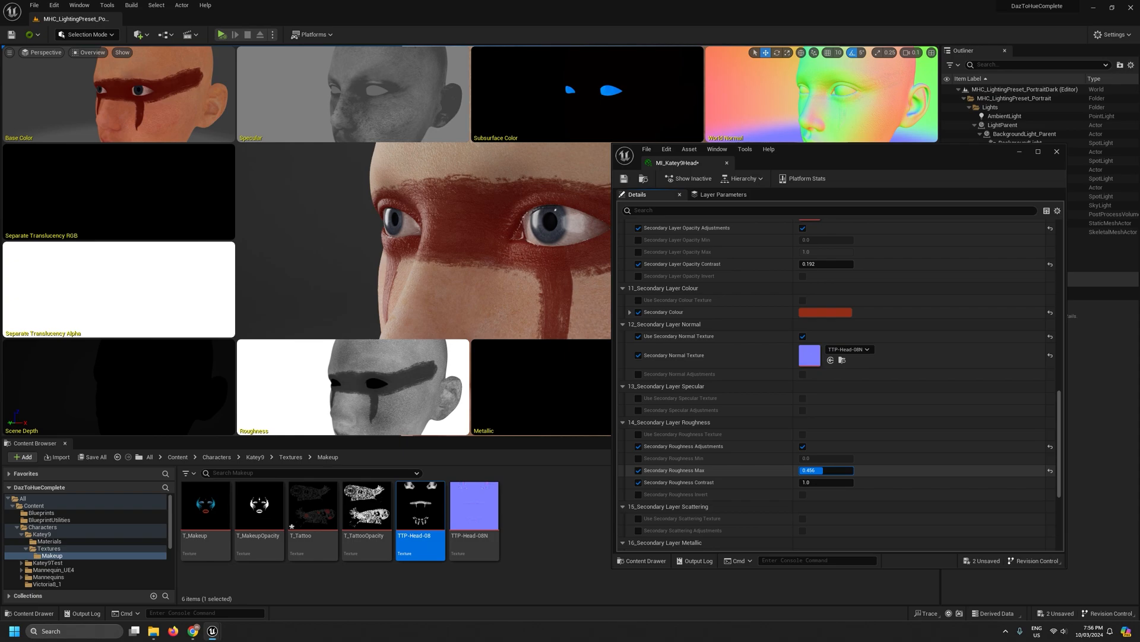
# - Enable the secondary specular adjustments on the head material and set Secondary Specular Min to about 0.448
pyautogui.scroll(-1, 802, 439)
pyautogui.click(639, 382)
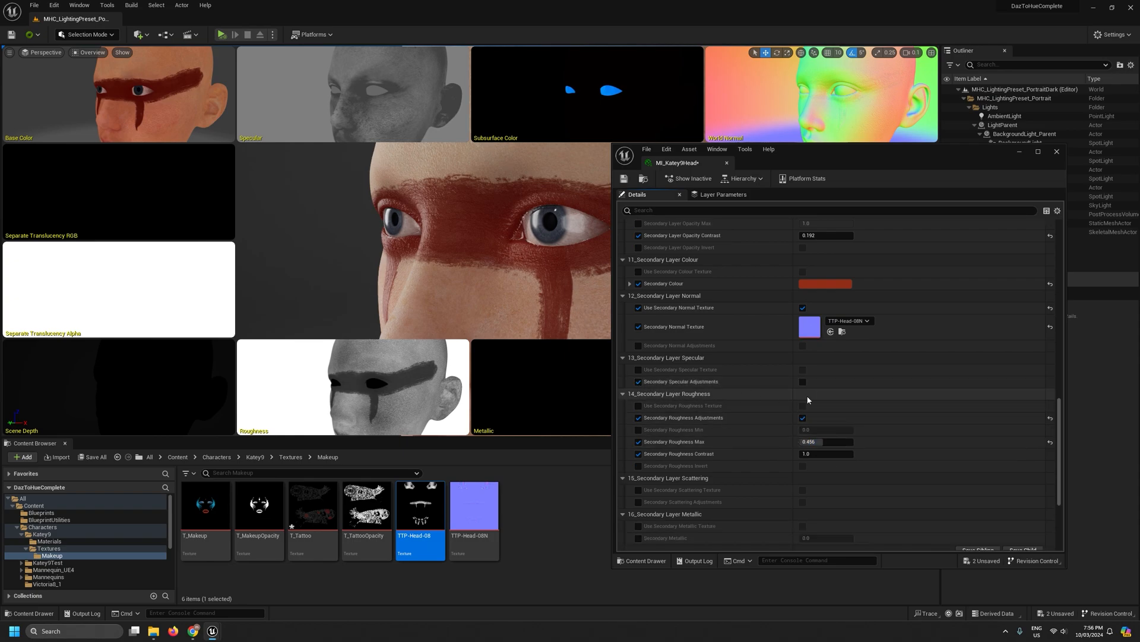
pyautogui.click(803, 382)
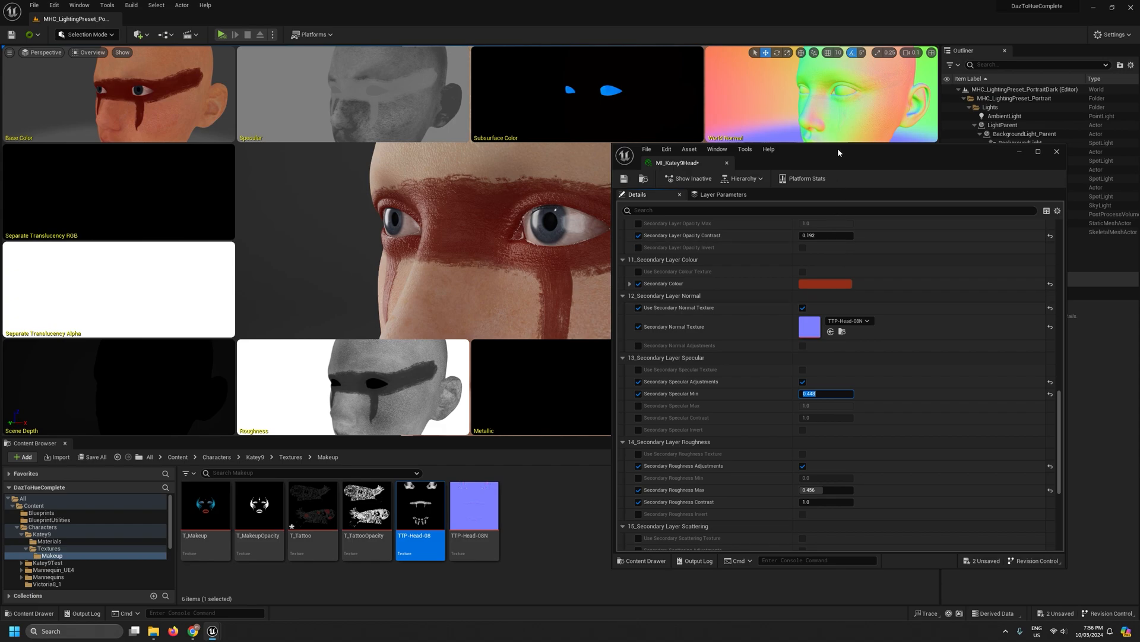
pyautogui.moveTo(839, 152); pyautogui.dragTo(272, 155)
pyautogui.moveTo(369, 157); pyautogui.dragTo(924, 188)
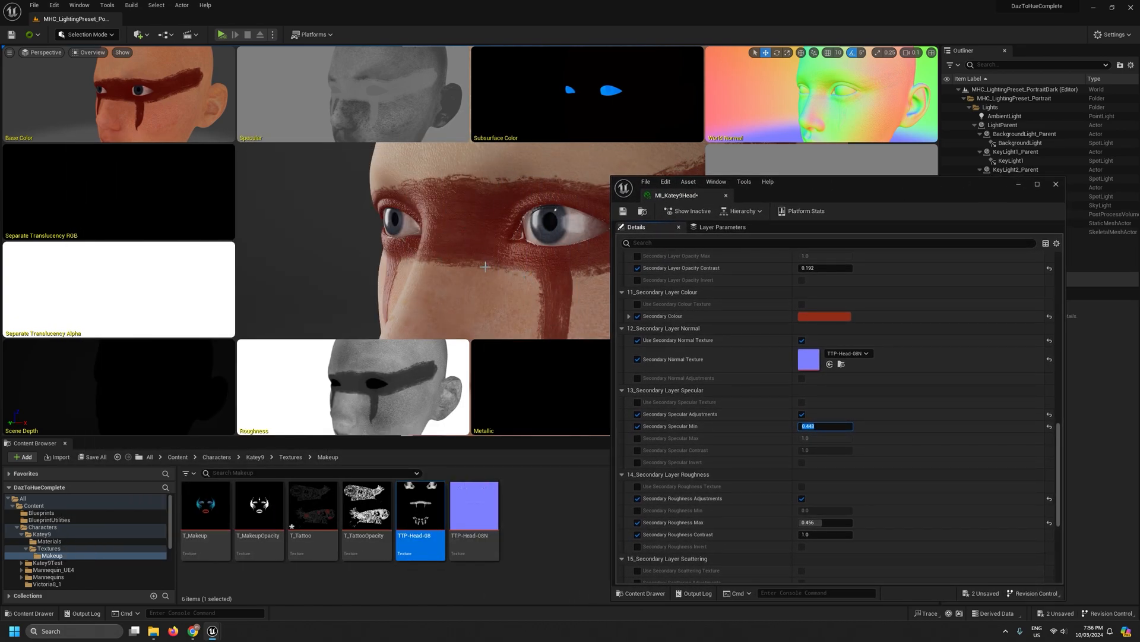
pyautogui.keyDown('alt'); pyautogui.moveTo(485, 268); pyautogui.dragTo(443, 229); pyautogui.keyUp('alt')
# - Enable the secondary scattering adjustments on the head material and set Secondary Scattering Max to about 0.552
pyautogui.moveTo(841, 191); pyautogui.dragTo(259, 139)
pyautogui.scroll(-5, 314, 377)
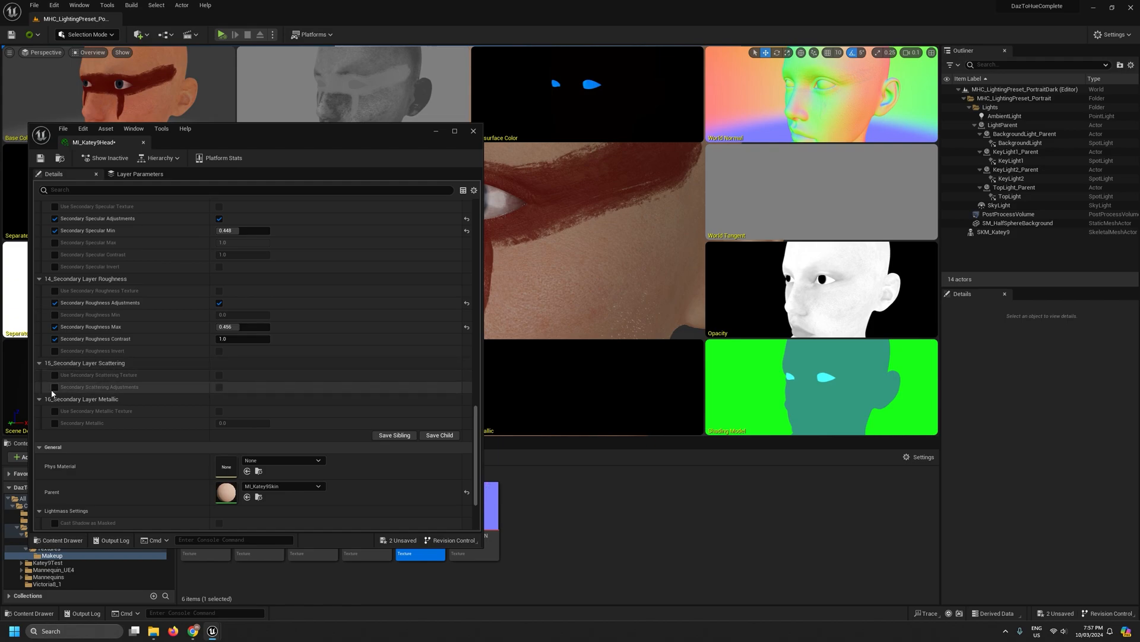
pyautogui.click(219, 390)
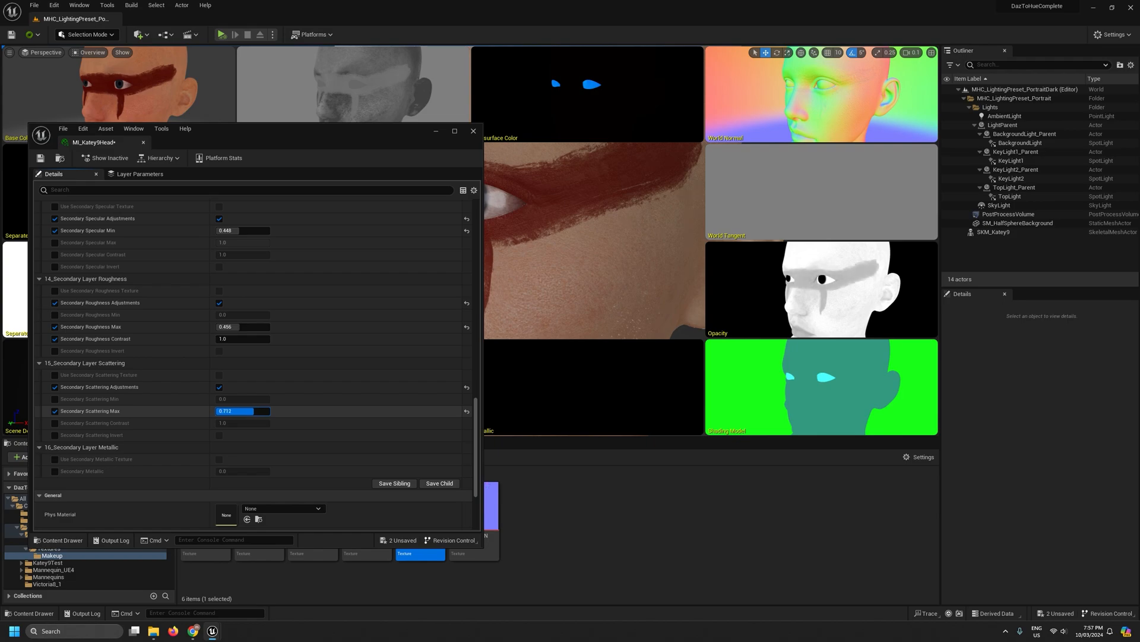
pyautogui.moveTo(253, 411); pyautogui.dragTo(247, 411)
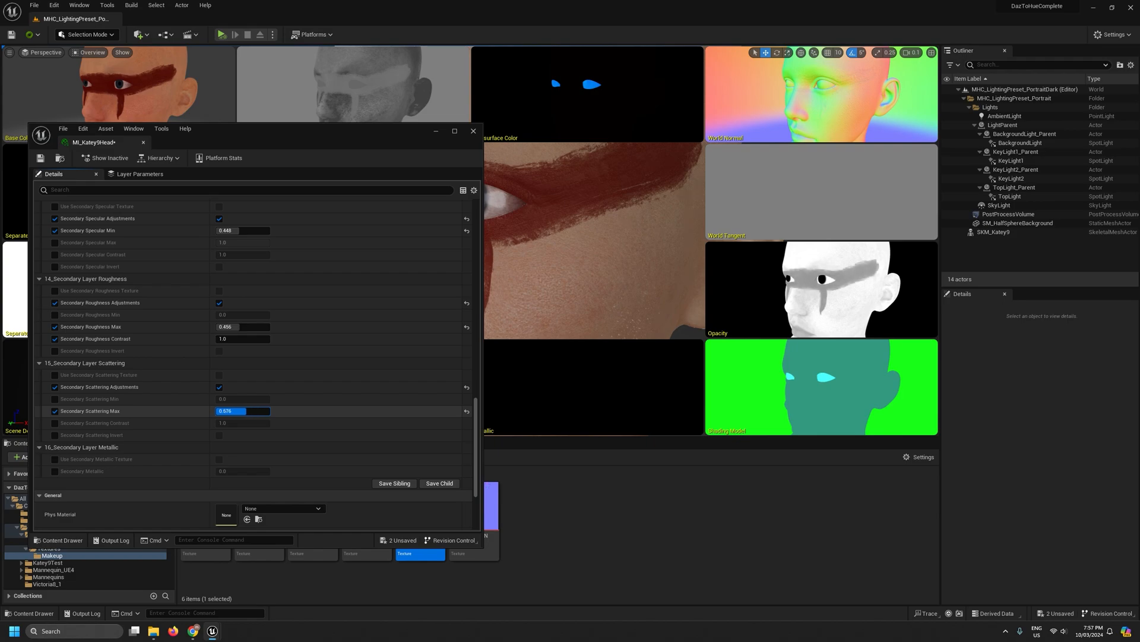
pyautogui.moveTo(254, 412); pyautogui.dragTo(216, 410)
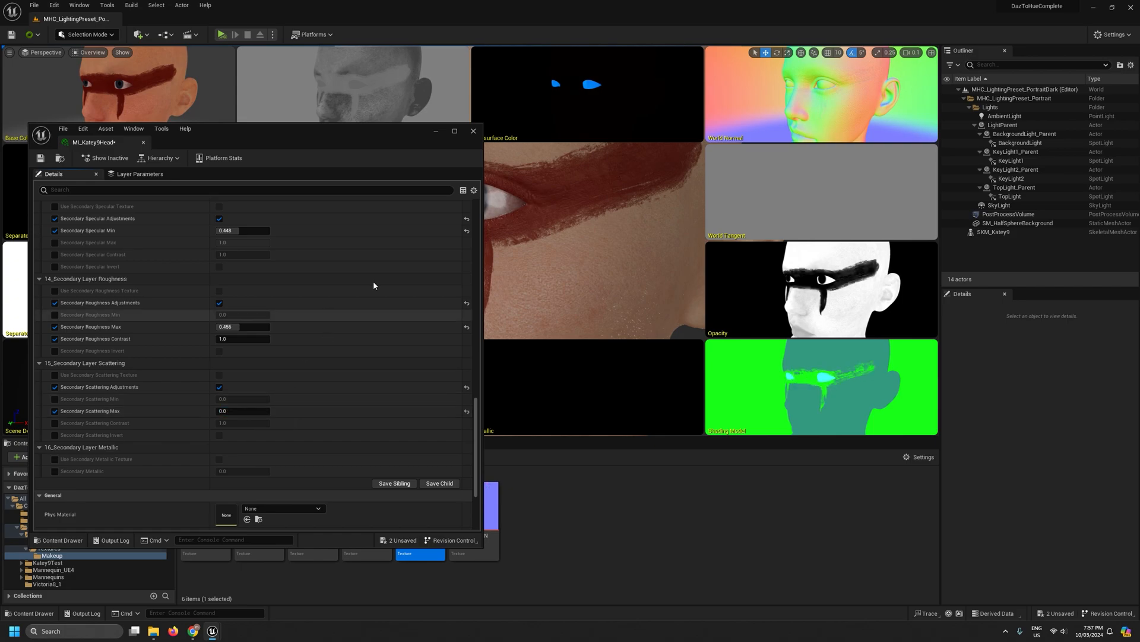
pyautogui.moveTo(402, 132); pyautogui.dragTo(254, 134)
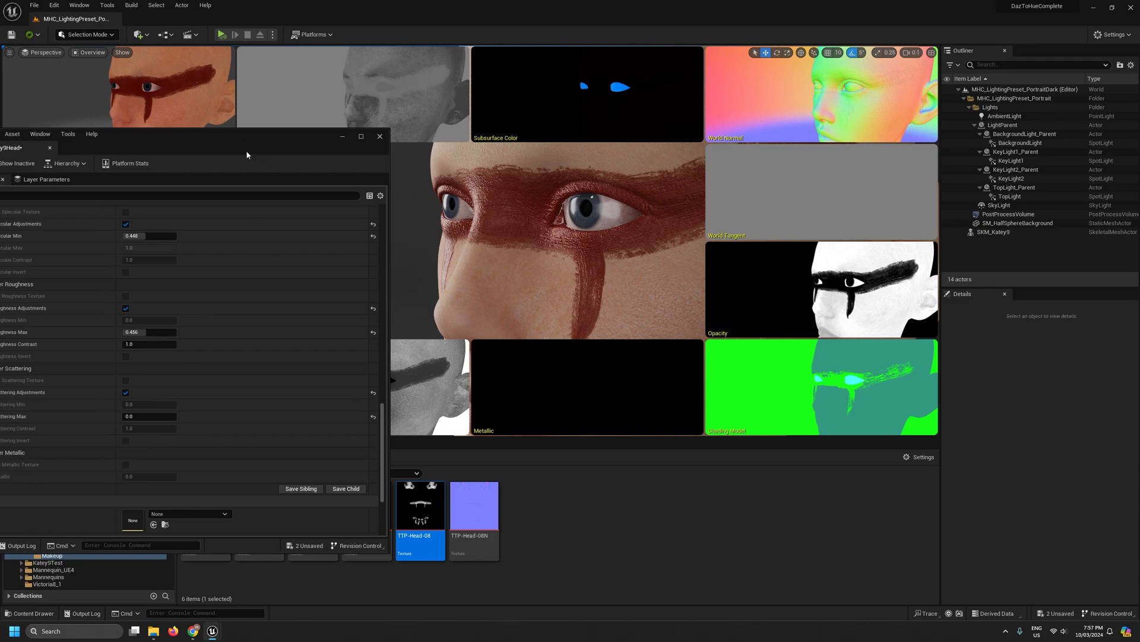
pyautogui.moveTo(156, 411); pyautogui.dragTo(186, 411)
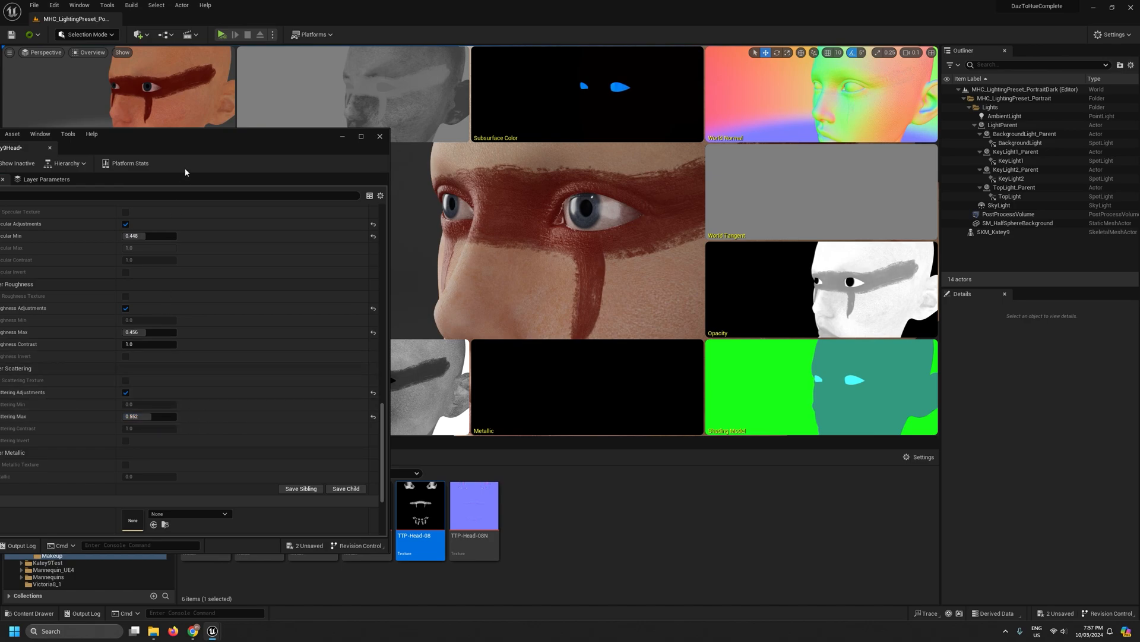
# - Save the head material instance MI_Katey9Head and close its editor
pyautogui.moveTo(198, 139); pyautogui.dragTo(806, 181)
pyautogui.click(554, 205)
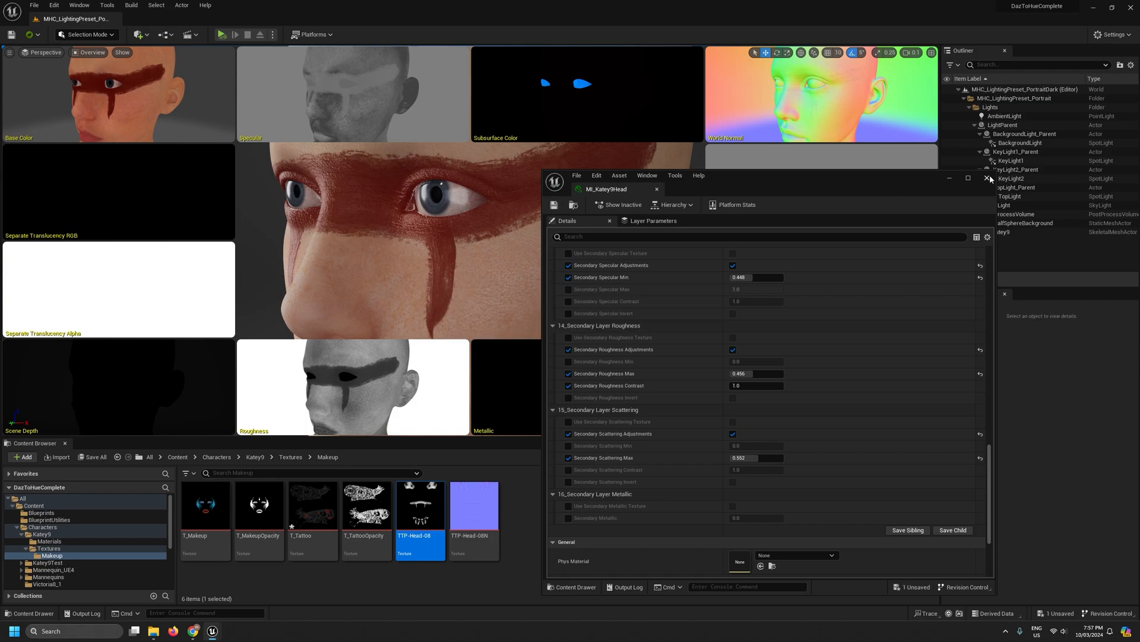
pyautogui.click(988, 177)
# - Return the viewport to Lit mode and frame the character's head, shoulders and upper arms
pyautogui.click(85, 54)
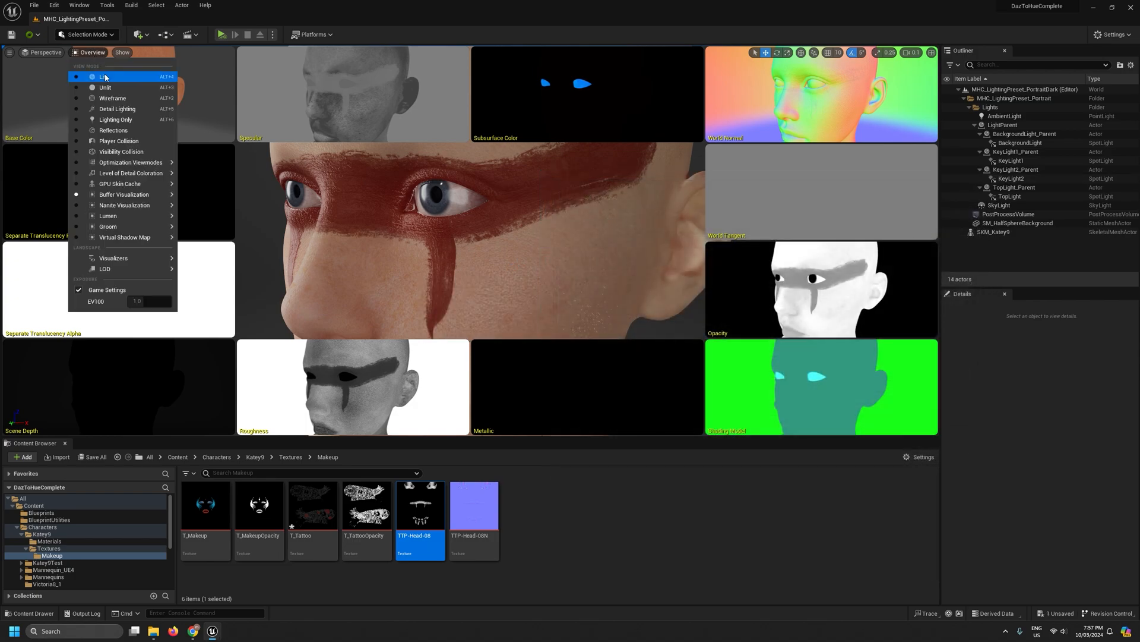
pyautogui.click(95, 77)
pyautogui.scroll(-5, 96, 76)
pyautogui.moveTo(470, 241); pyautogui.dragTo(510, 419, button='right')
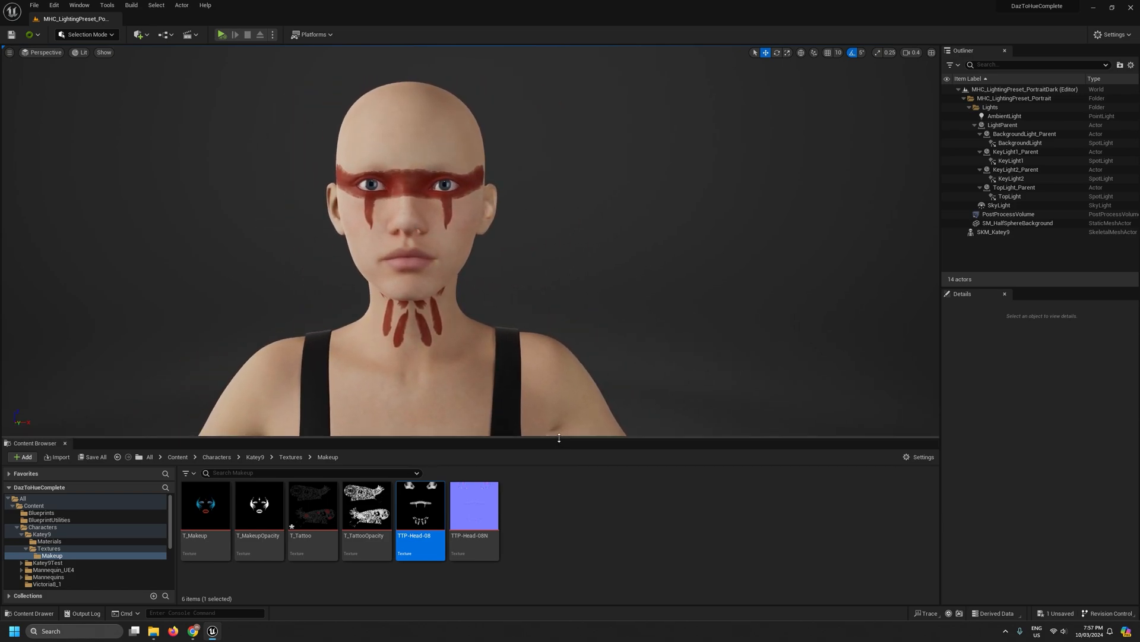
pyautogui.moveTo(558, 437); pyautogui.dragTo(562, 430)
pyautogui.moveTo(563, 368); pyautogui.dragTo(556, 395, button='right')
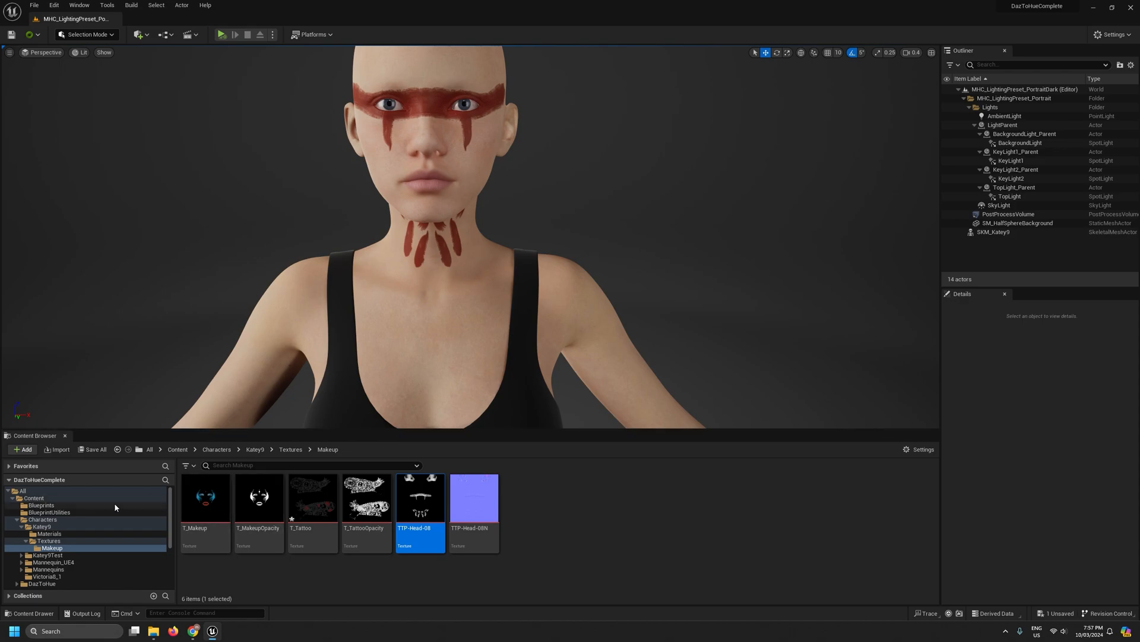
# - Open the MI_Katey9Arms material instance from Katey9's Materials folder and enable its secondary layer
pyautogui.click(62, 533)
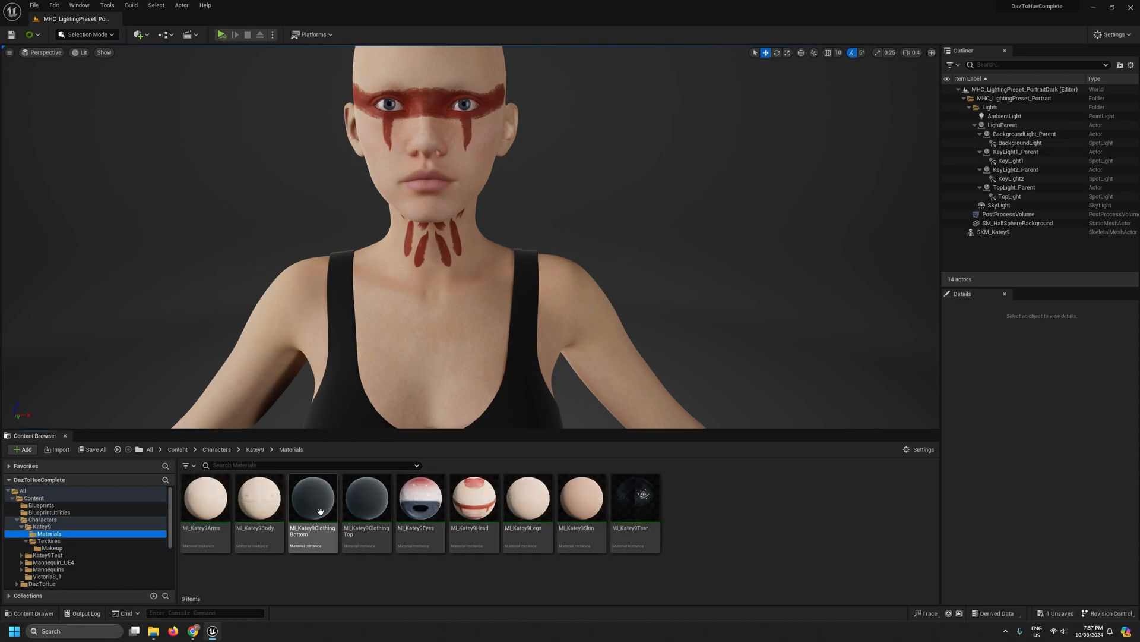
pyautogui.doubleClick(205, 498)
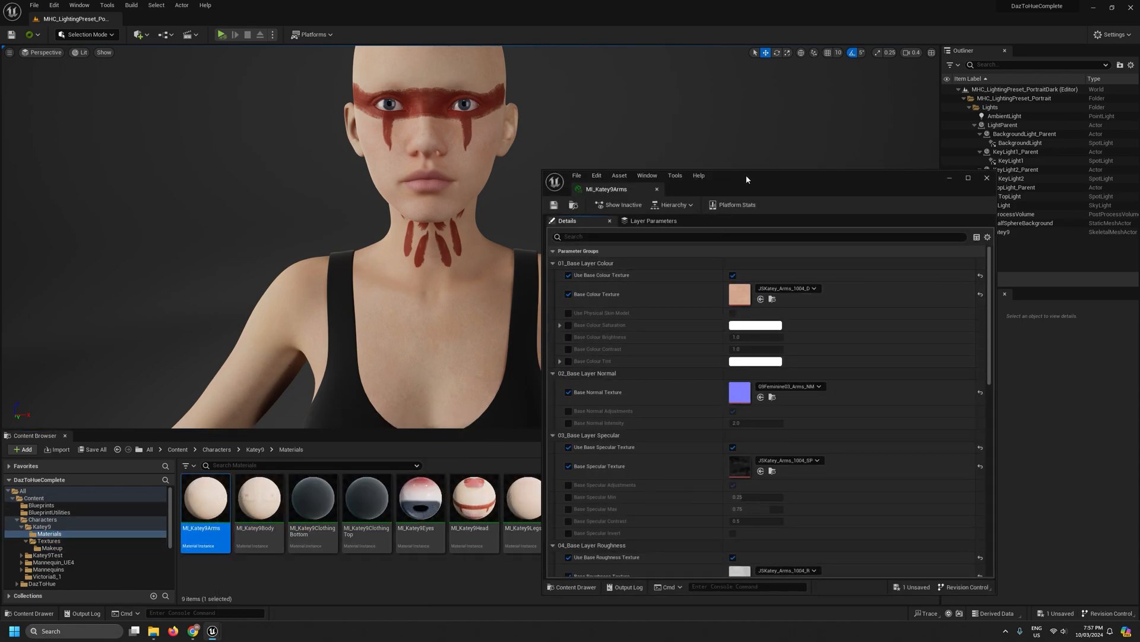
pyautogui.moveTo(745, 175); pyautogui.dragTo(840, 111)
pyautogui.scroll(-10, 803, 242)
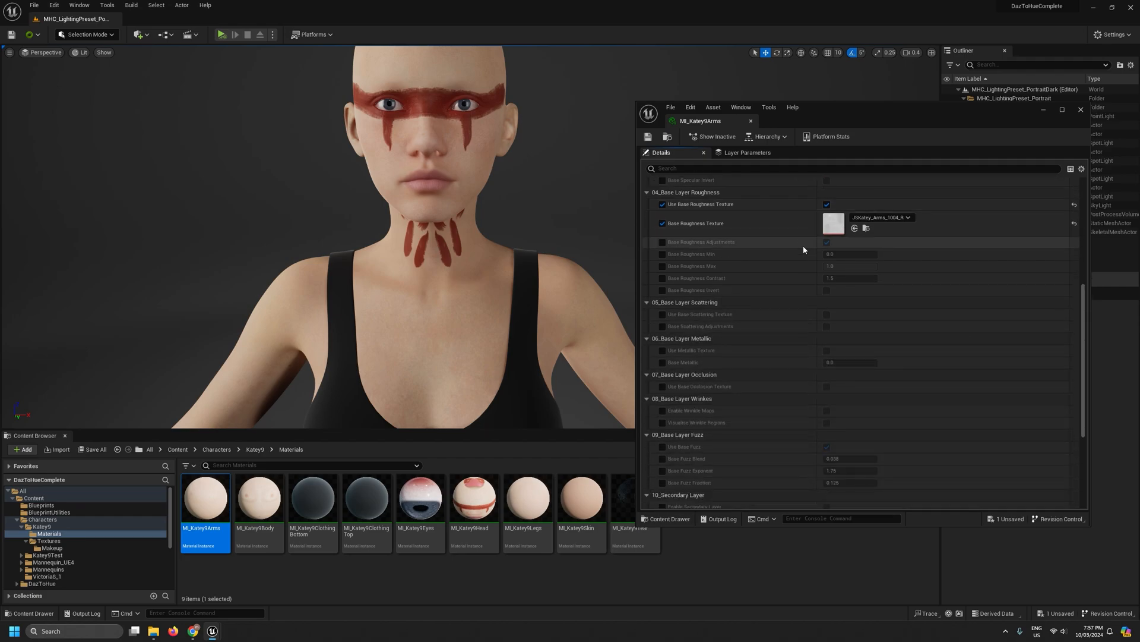
pyautogui.scroll(2, 687, 267)
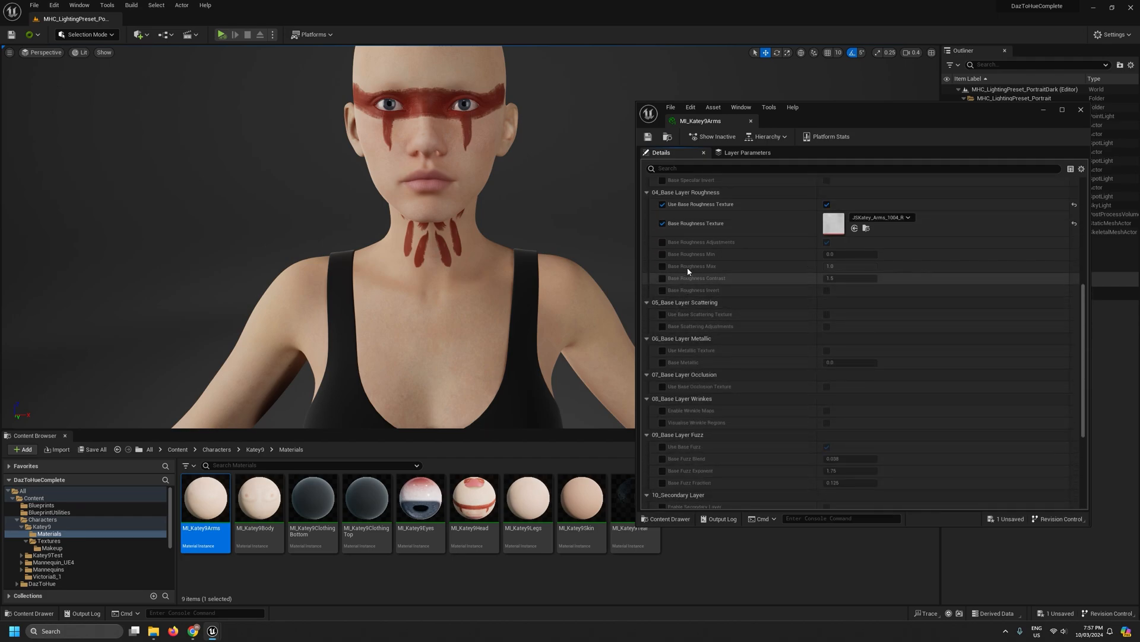
pyautogui.scroll(-5, 764, 293)
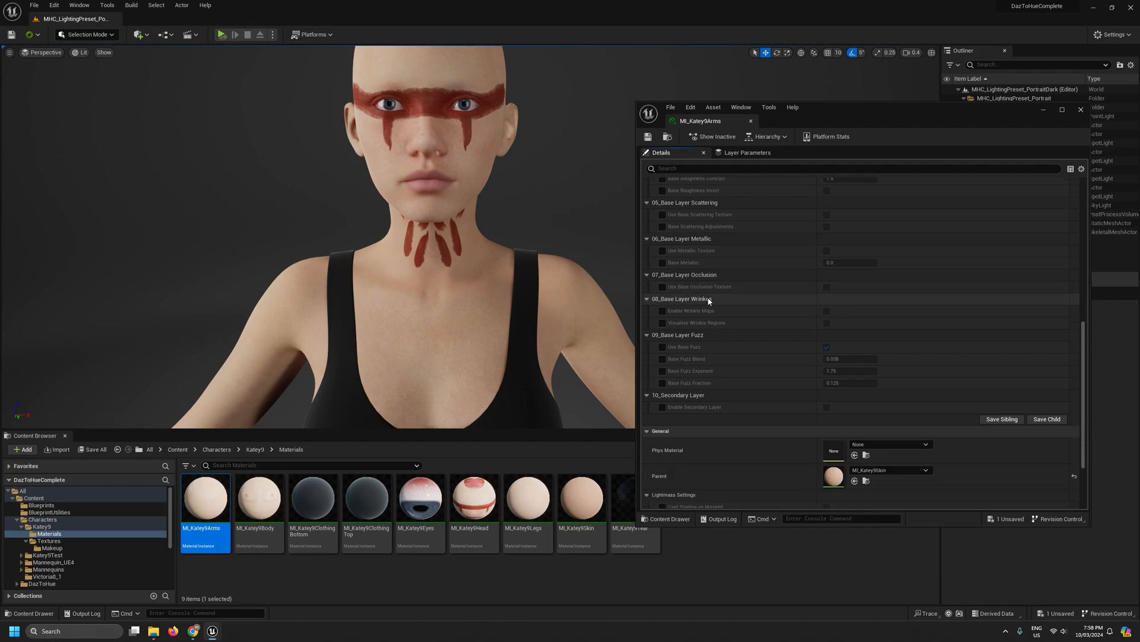
pyautogui.click(663, 406)
pyautogui.click(827, 407)
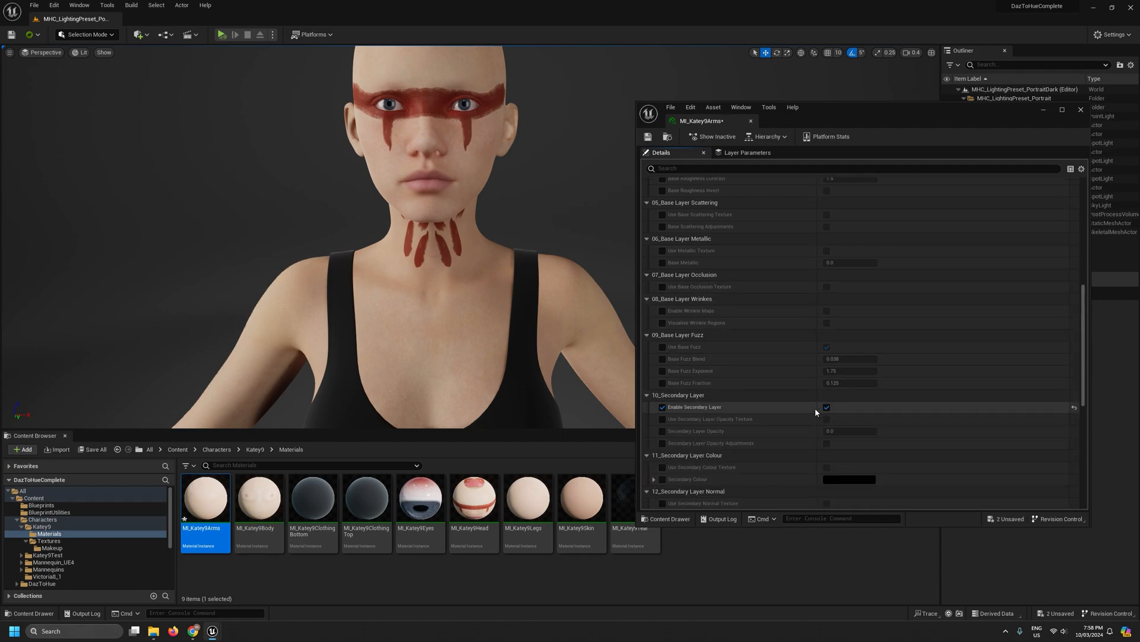
# - Enable the secondary layer opacity texture on the arms material and assign T_TattooOpacity from the Makeup textures folder to it
pyautogui.scroll(-1, 814, 408)
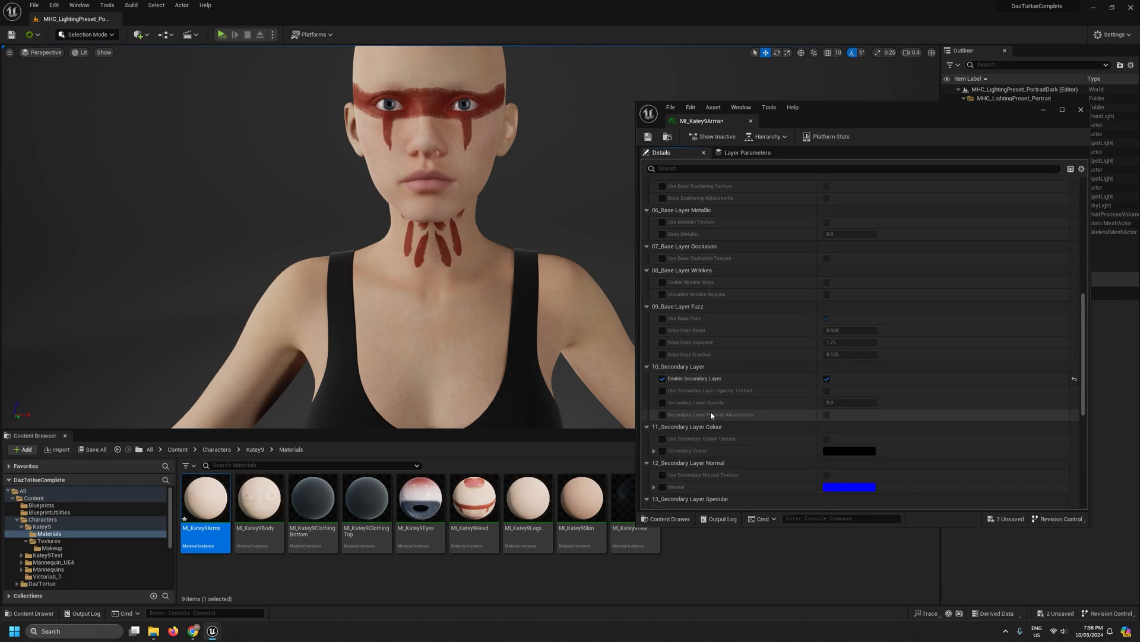
pyautogui.click(826, 391)
pyautogui.click(662, 409)
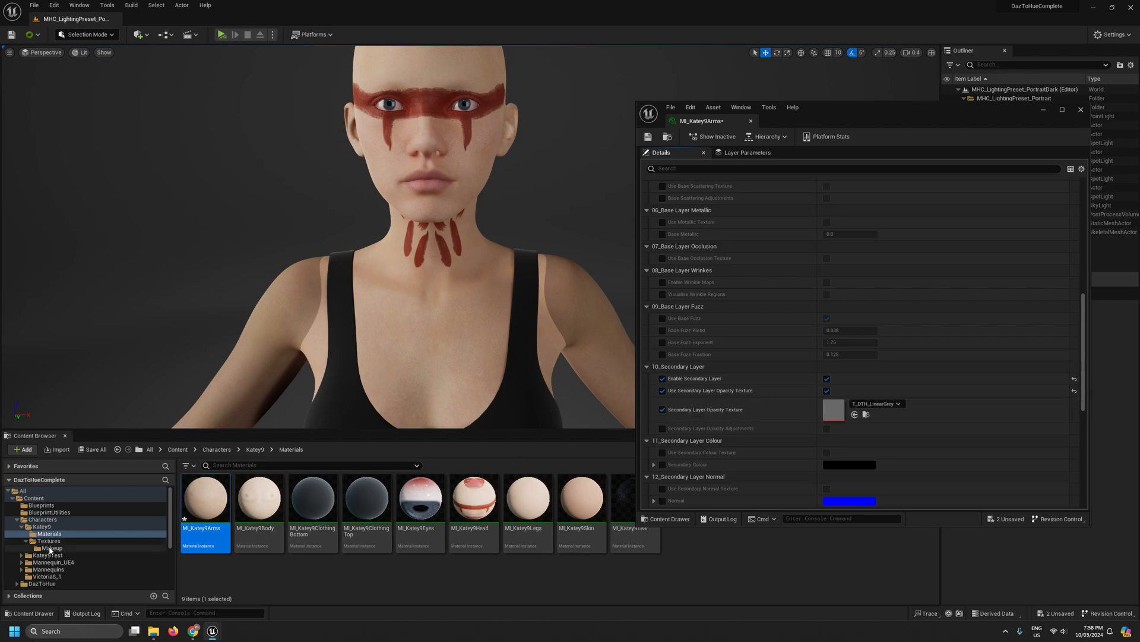
pyautogui.click(52, 548)
pyautogui.click(365, 502)
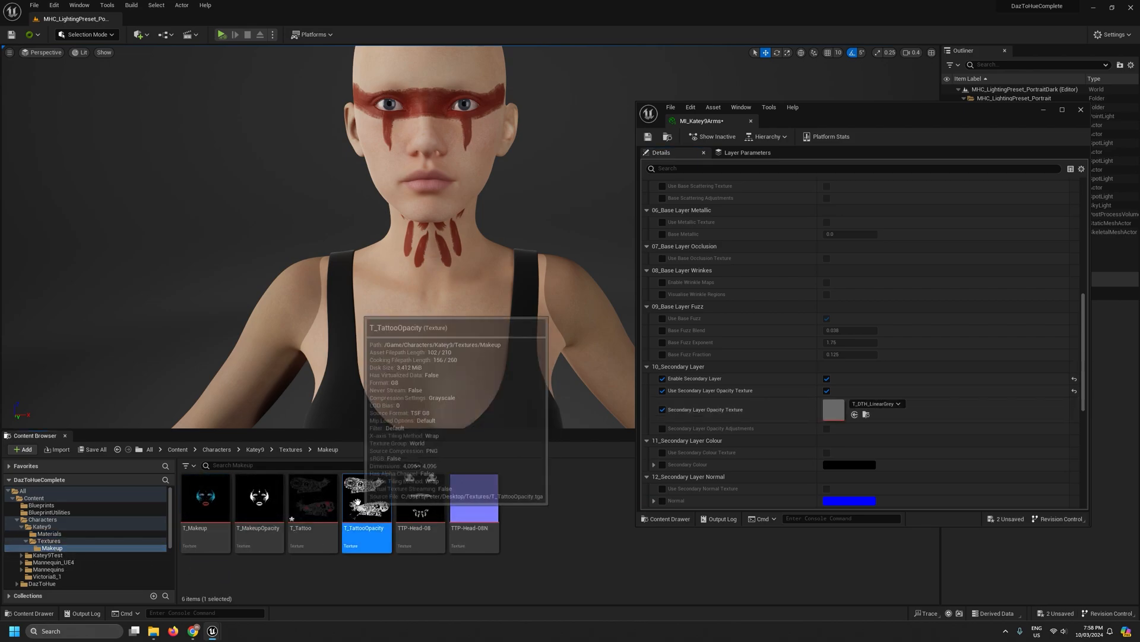
pyautogui.moveTo(364, 502); pyautogui.dragTo(835, 411)
# - Examine the tattoos on both of the character's arms from several angles in the viewport
pyautogui.moveTo(460, 318); pyautogui.dragTo(549, 351, button='right')
pyautogui.press('a')
pyautogui.scroll(1, 460, 317)
pyautogui.press('s')
pyautogui.press('d')
pyautogui.press('w')
pyautogui.press('a')
pyautogui.press('w')
pyautogui.scroll(-1, 1006, 329)
pyautogui.moveTo(523, 312); pyautogui.dragTo(562, 329, button='right')
pyautogui.press('d')
pyautogui.press('s')
pyautogui.press('d')
pyautogui.press('a')
# - Try a magenta Secondary Colour on the arm tattoos, and switch its override off again
pyautogui.click(313, 498)
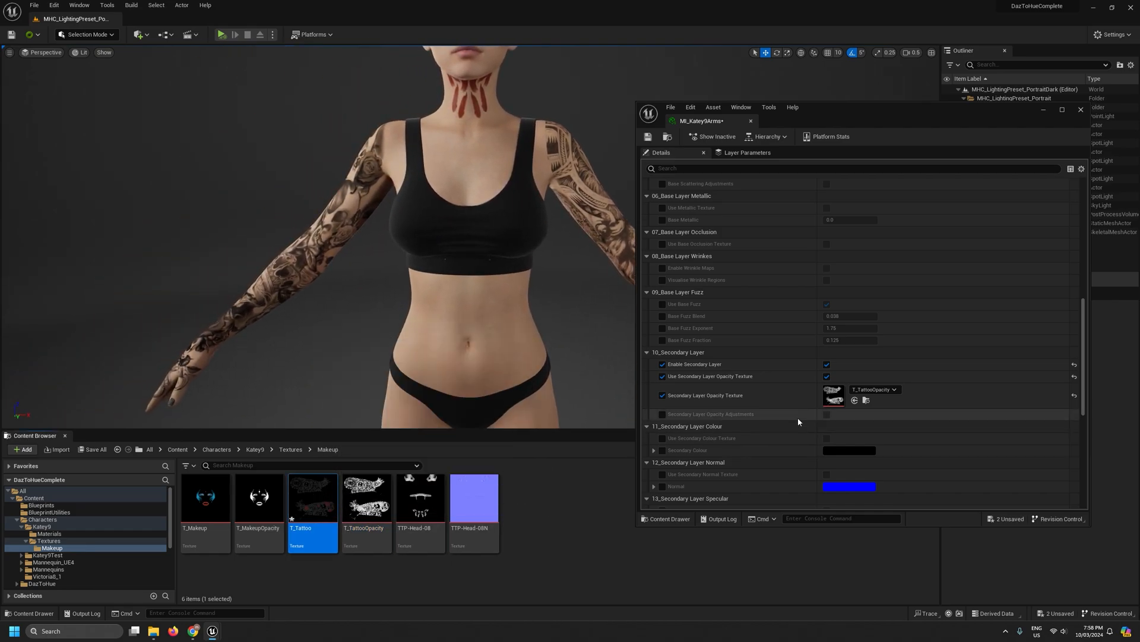
pyautogui.scroll(-1, 797, 417)
pyautogui.click(662, 421)
pyautogui.click(847, 422)
pyautogui.click(943, 444)
pyautogui.click(980, 431)
pyautogui.moveTo(981, 429); pyautogui.dragTo(976, 451)
pyautogui.click(1034, 390)
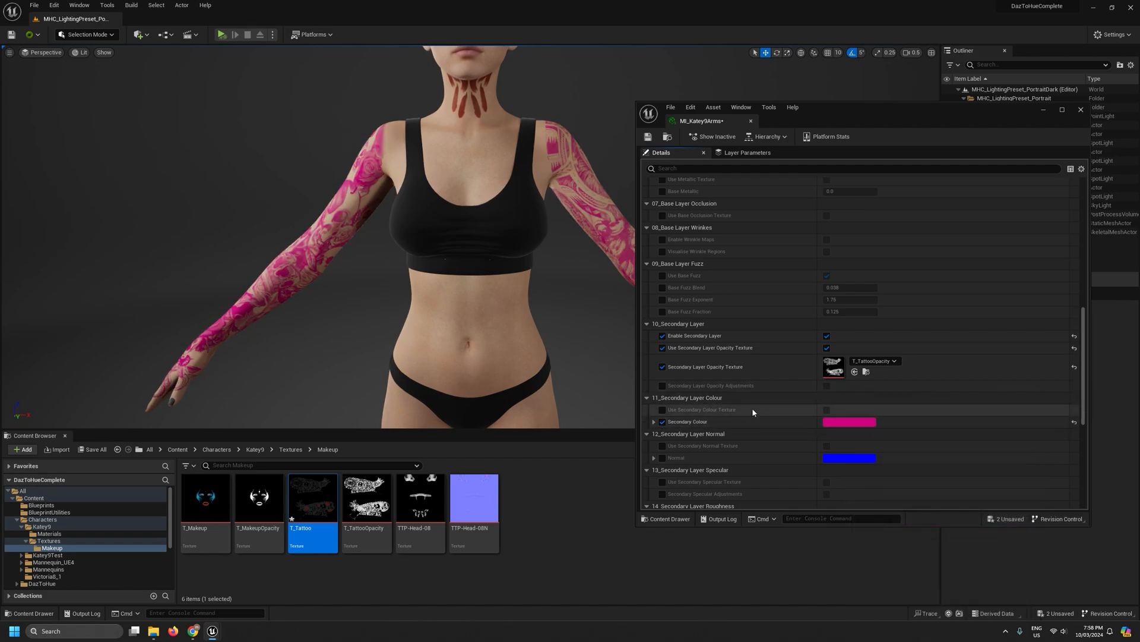
pyautogui.click(662, 421)
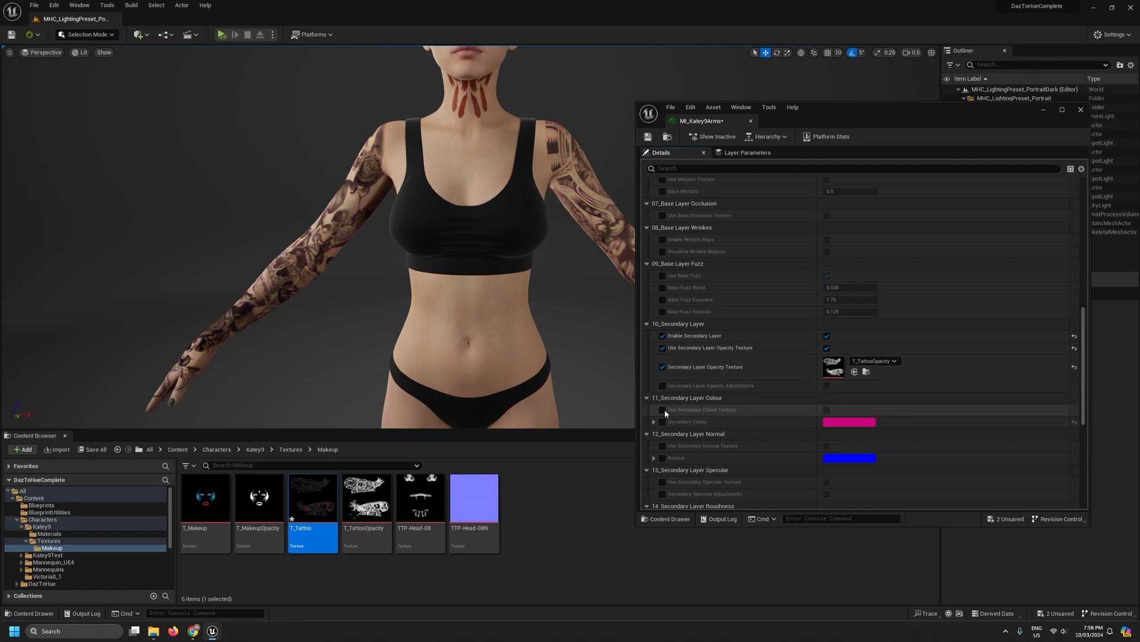
# - Enable the secondary colour texture on the arms material and assign T_Tattoo to it
pyautogui.click(826, 410)
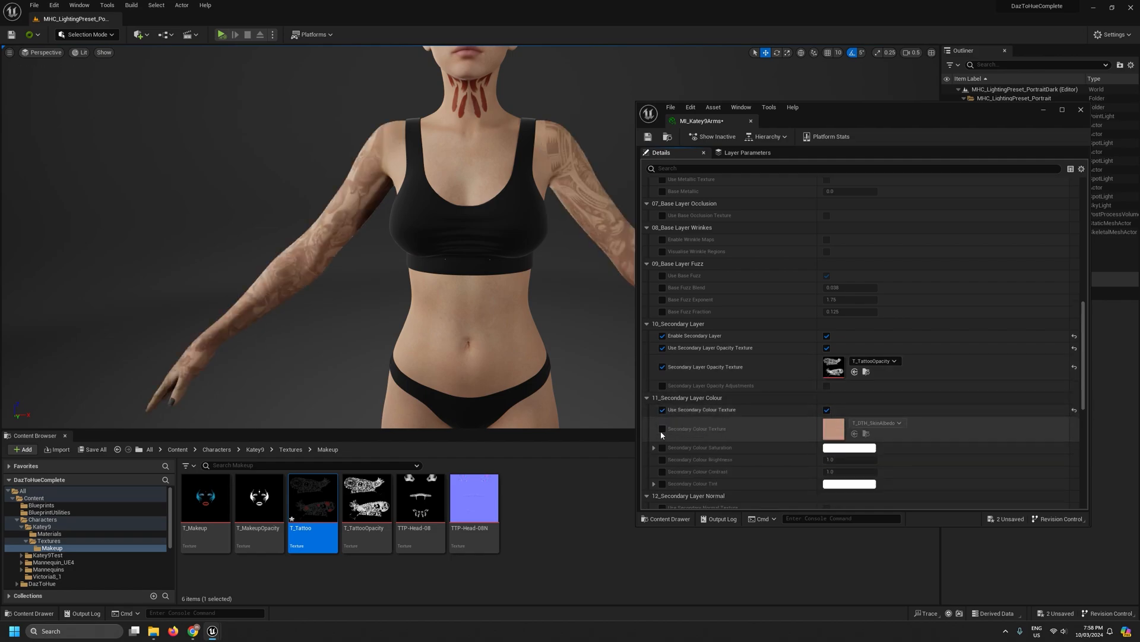
pyautogui.moveTo(313, 499); pyautogui.dragTo(834, 429)
# - Inspect the textured tattoos on the character's arms up close and from the sides
pyautogui.press('a')
pyautogui.moveTo(561, 339); pyautogui.dragTo(425, 338, button='right')
pyautogui.scroll(-4, 561, 340)
pyautogui.press('a')
pyautogui.scroll(2, 560, 340)
pyautogui.press('d')
pyautogui.press('w')
pyautogui.moveTo(616, 333)
pyautogui.mouseDown(button='right')
pyautogui.moveTo(599, 336)
pyautogui.moveTo(616, 333)
pyautogui.mouseUp(button='right')
pyautogui.press('d')
# - Enable the secondary layer opacity adjustments on the arms material and fade the tattoos with Secondary Layer Opacity Max at about 0.376
pyautogui.click(663, 385)
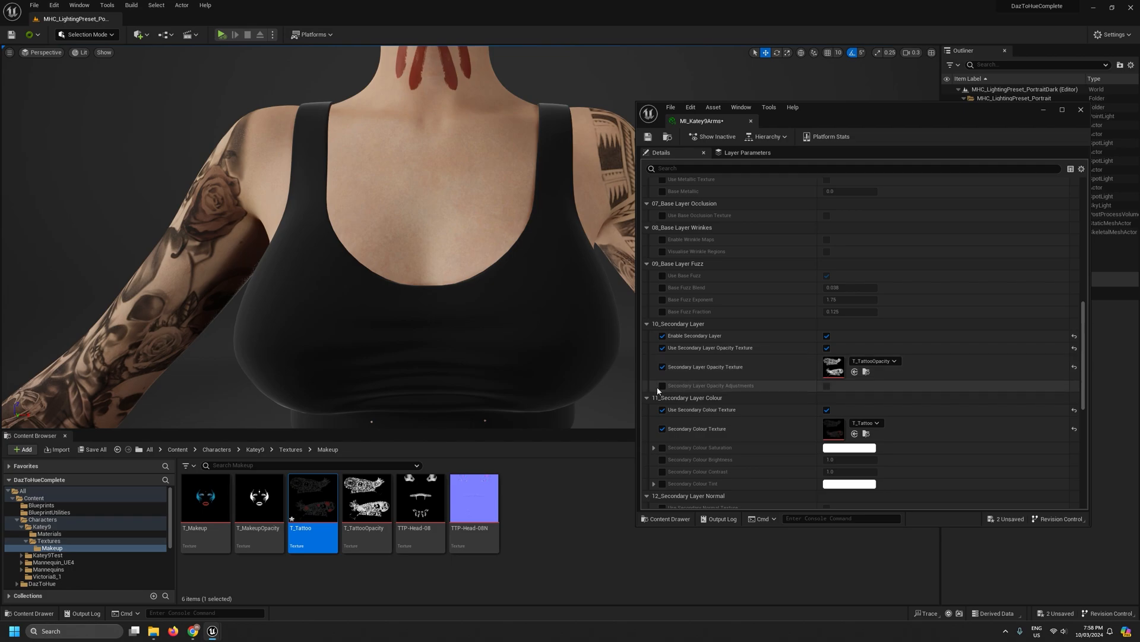
pyautogui.click(827, 385)
pyautogui.moveTo(547, 260)
pyautogui.mouseDown(button='right')
pyautogui.moveTo(522, 259)
pyautogui.moveTo(547, 259)
pyautogui.mouseUp(button='right')
pyautogui.press('d')
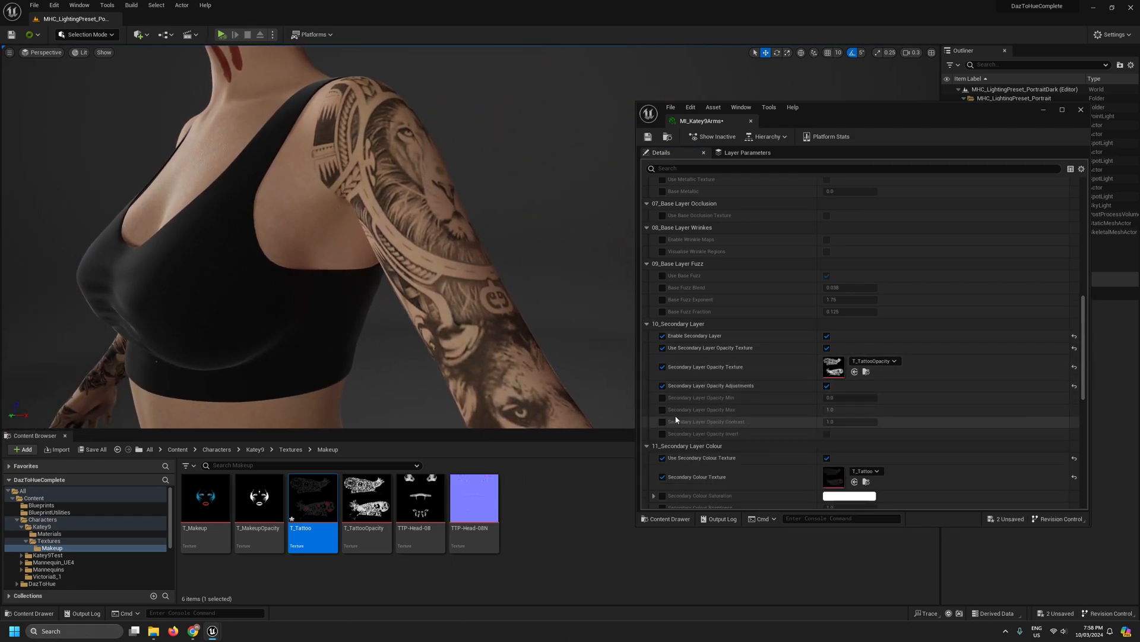
pyautogui.click(663, 410)
pyautogui.moveTo(864, 410); pyautogui.dragTo(848, 409)
pyautogui.moveTo(560, 357); pyautogui.dragTo(716, 356, button='right')
pyautogui.press('a')
pyautogui.scroll(1, 560, 357)
pyautogui.press('s')
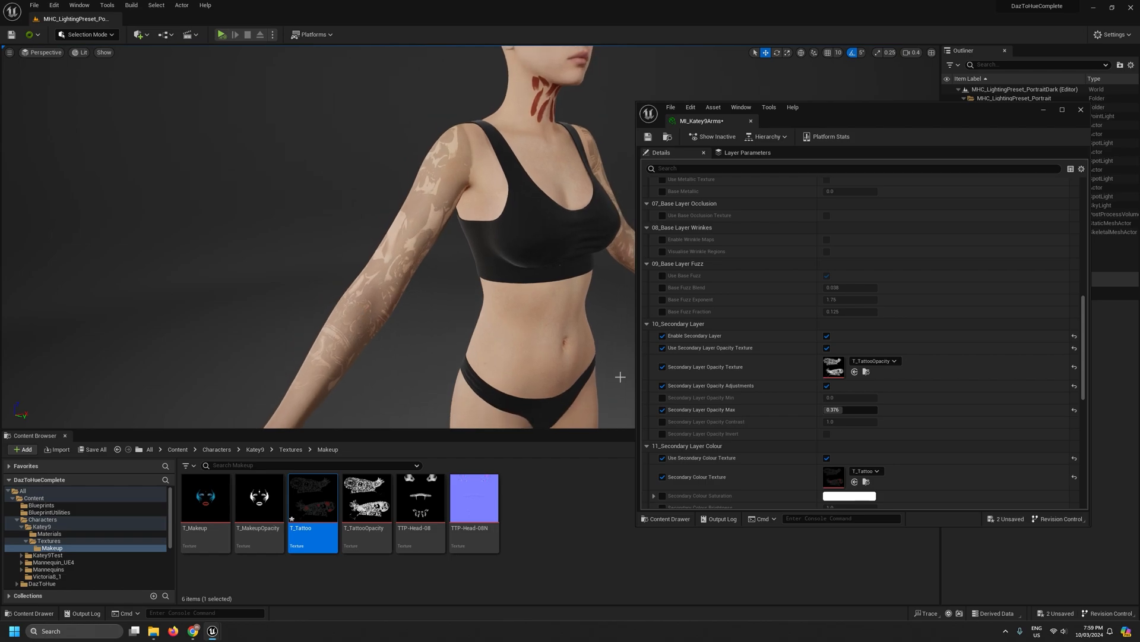
# - Set the arms material's Secondary Layer Opacity Max to 1.0
pyautogui.moveTo(840, 409); pyautogui.dragTo(877, 410)
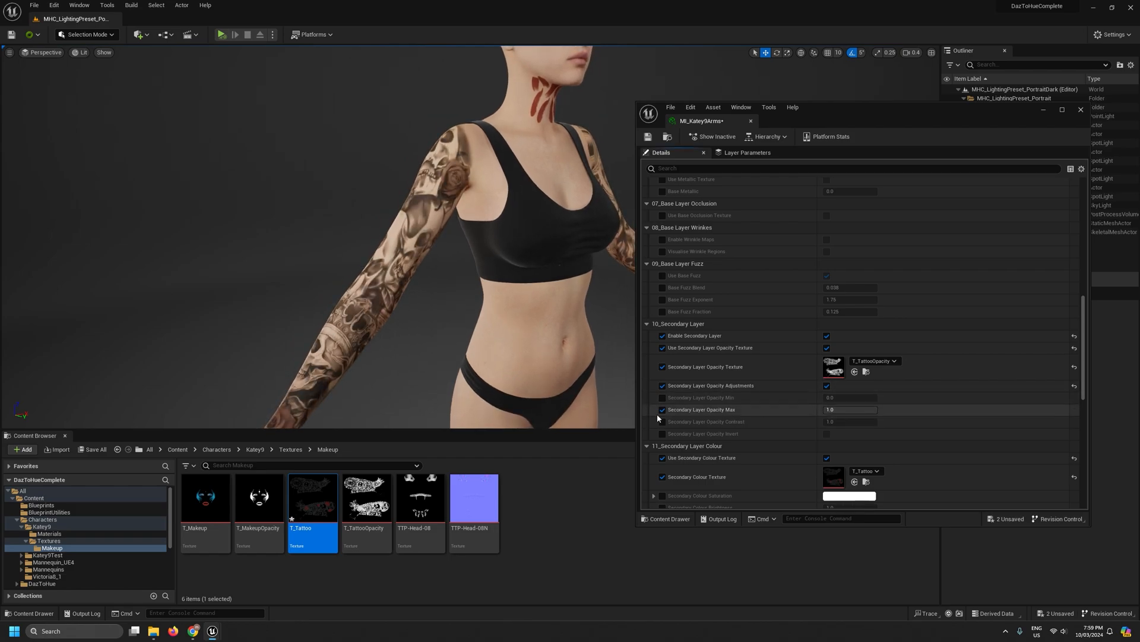
pyautogui.press('d')
pyautogui.moveTo(594, 357); pyautogui.dragTo(434, 342, button='right')
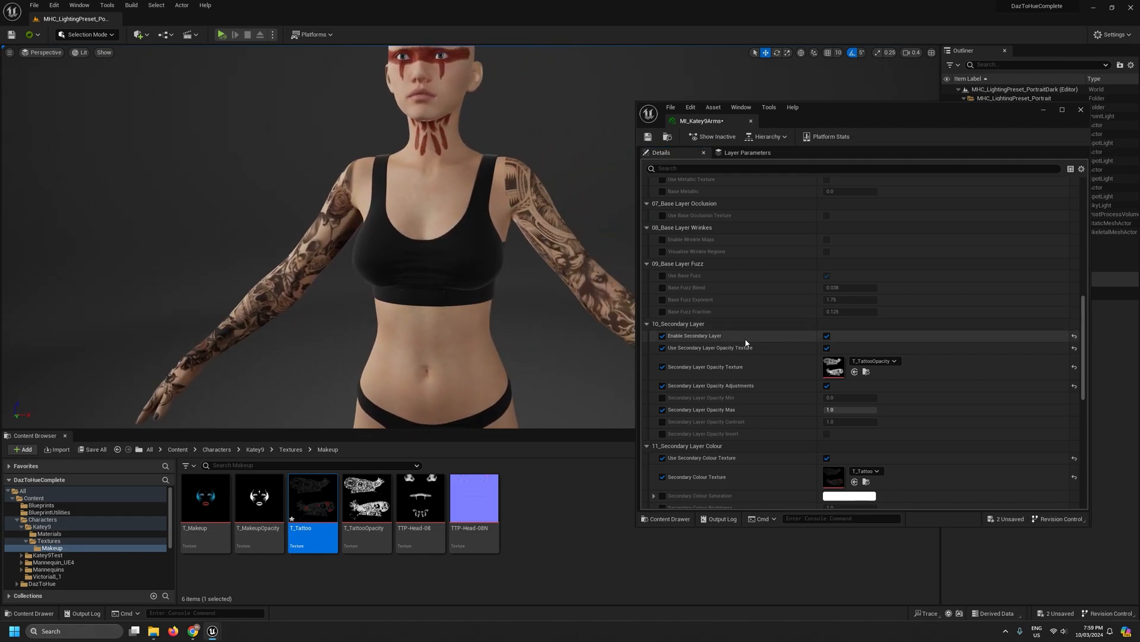
# - Zoom in on the shoulder tattoo and switch the viewport to the Buffer Visualization Overview
pyautogui.click(346, 488)
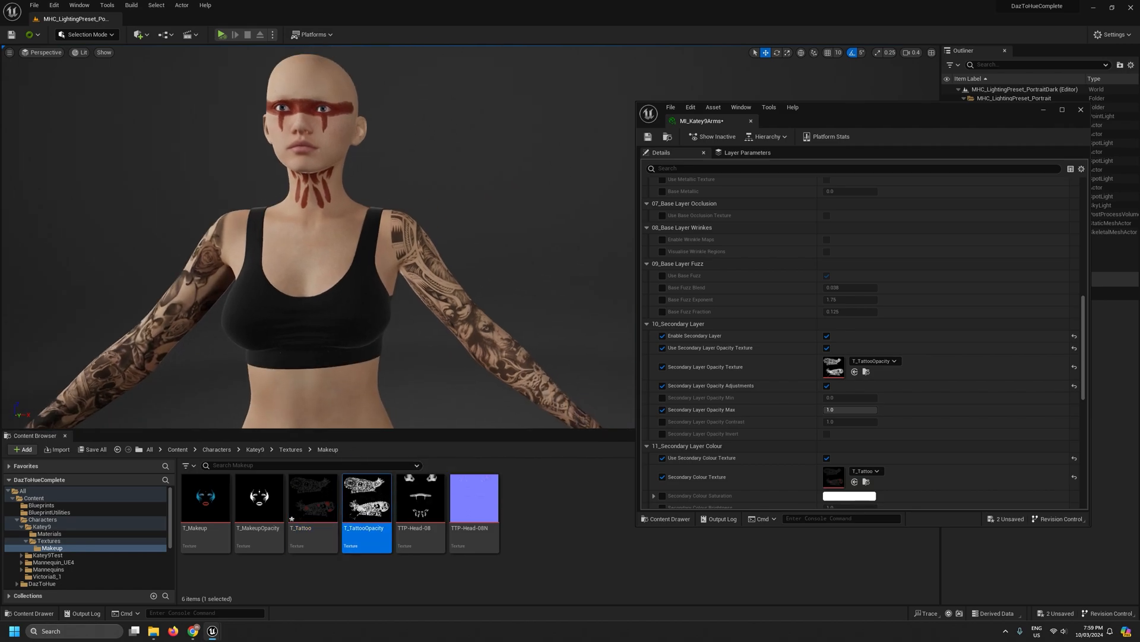
pyautogui.moveTo(381, 238); pyautogui.dragTo(367, 333, button='right')
pyautogui.scroll(-3, 315, 238)
pyautogui.press('w')
pyautogui.press('w')
pyautogui.press('s')
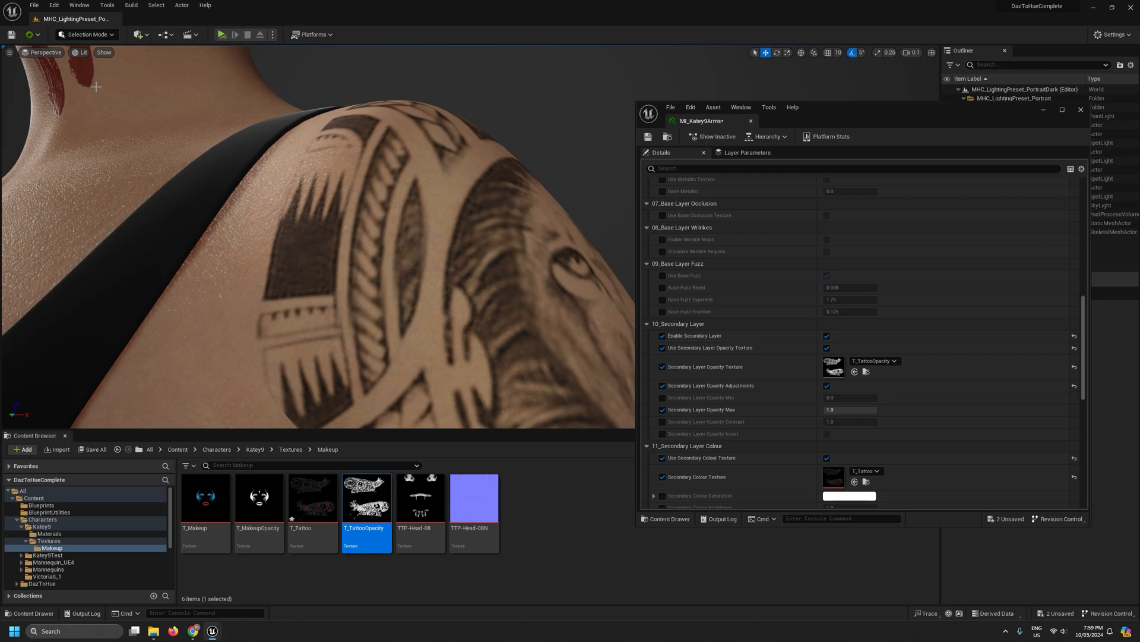
pyautogui.click(83, 53)
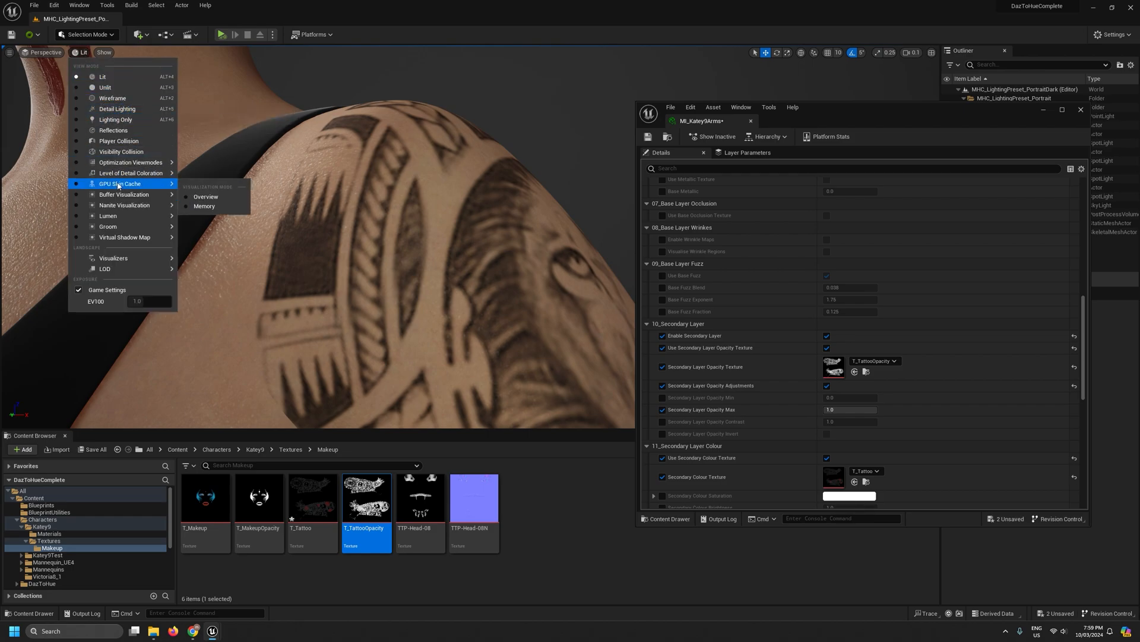
pyautogui.moveTo(117, 194)
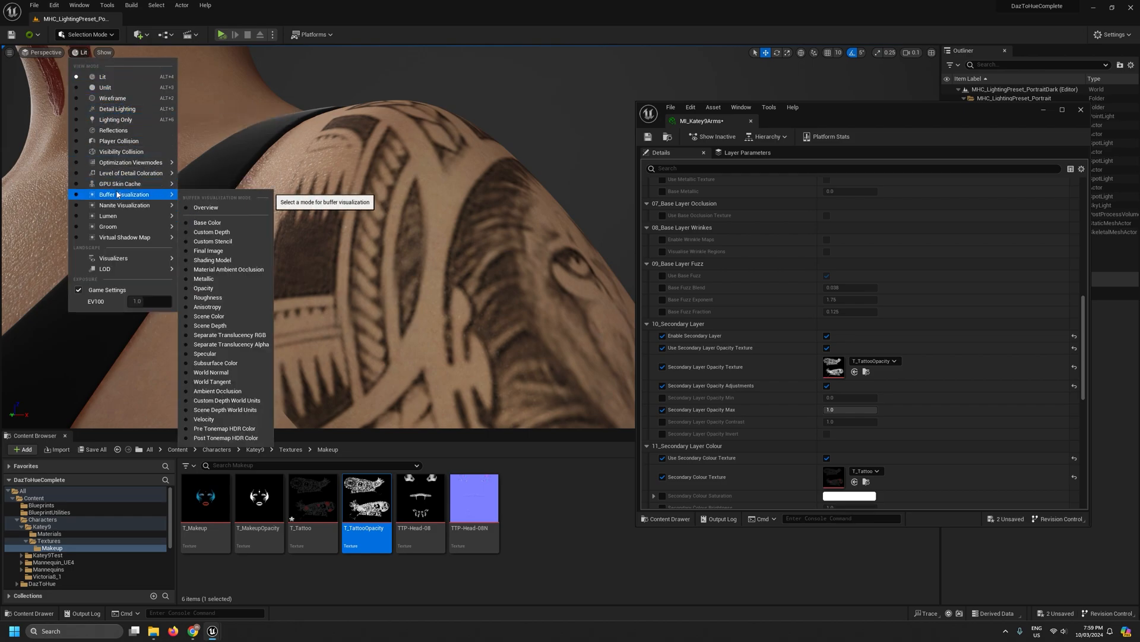
pyautogui.click(213, 208)
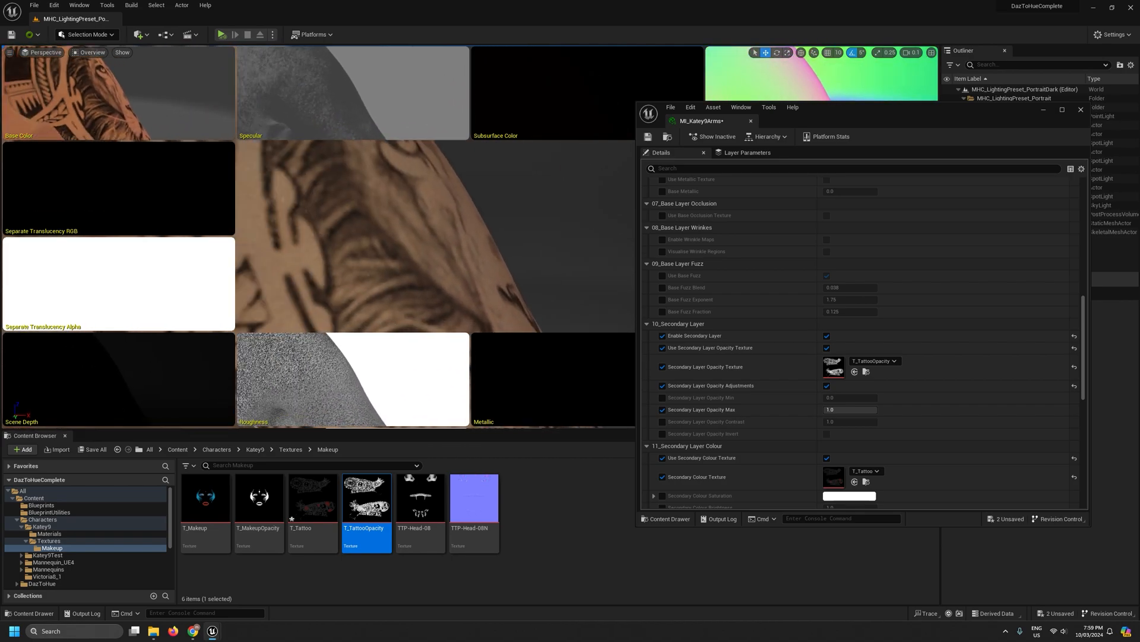
# - Move the material editor out of the way and examine the character's body and face in the buffer overview
pyautogui.moveTo(855, 105); pyautogui.dragTo(852, 423)
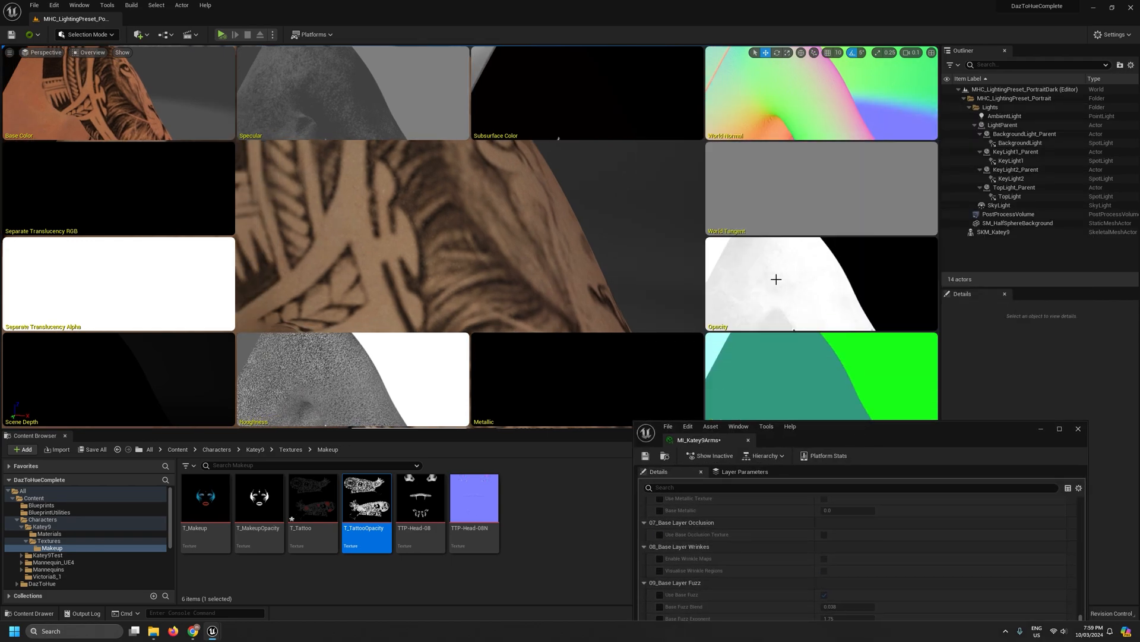
pyautogui.press('s')
pyautogui.scroll(1, 470, 237)
pyautogui.press('a')
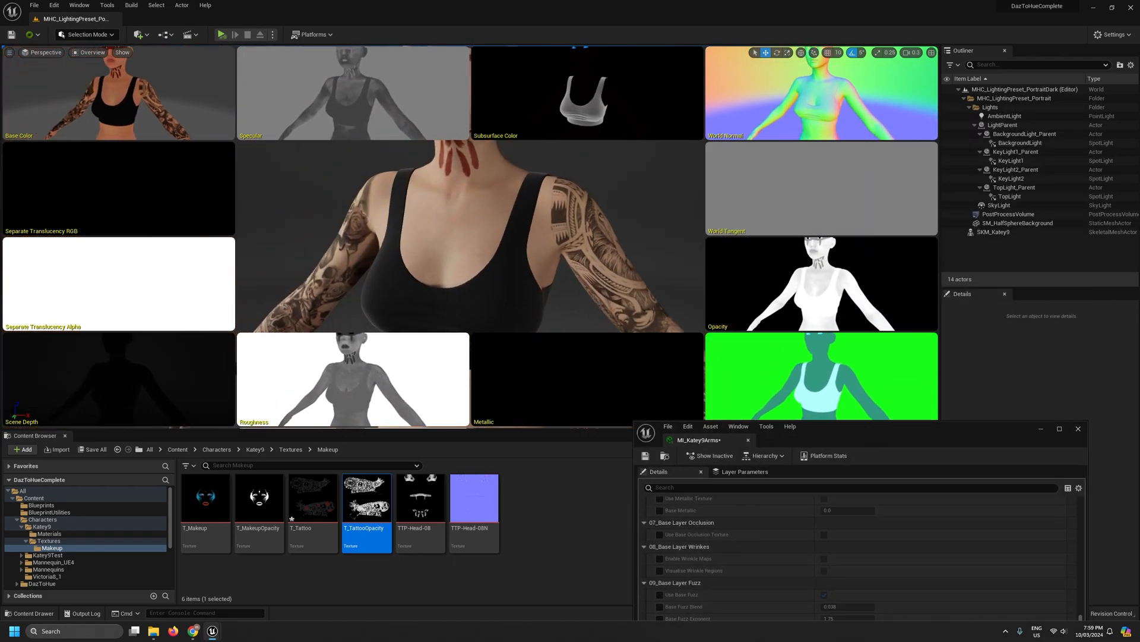
pyautogui.press('w')
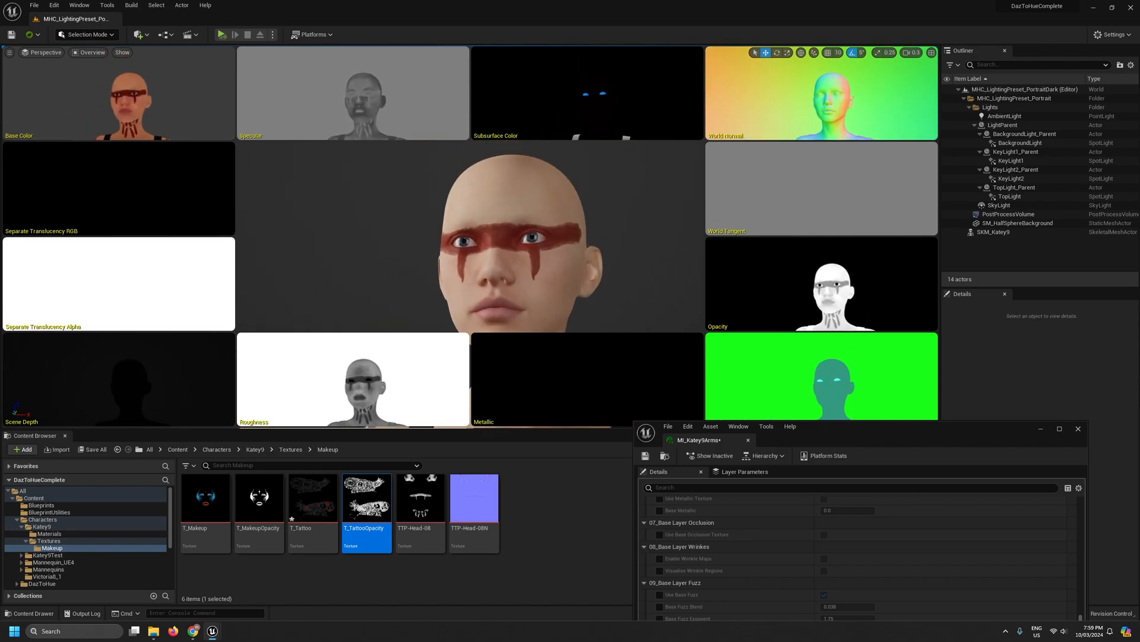
pyautogui.press('w')
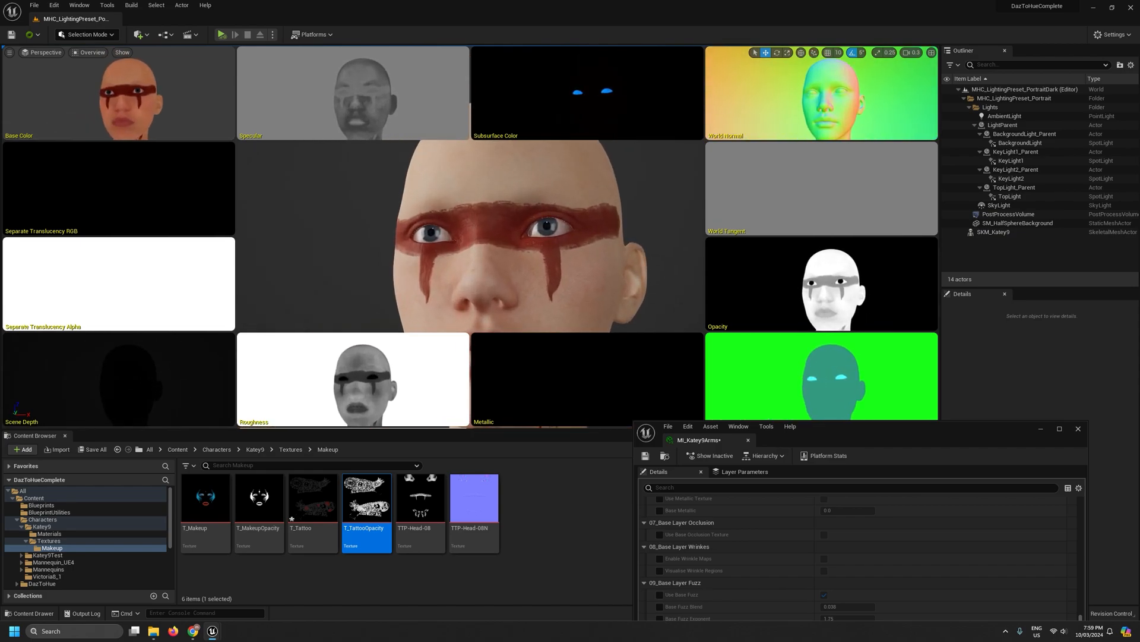
pyautogui.press('s')
# - Save and close the arms material instance and return the viewport to Lit mode
pyautogui.moveTo(872, 444); pyautogui.dragTo(853, 140)
pyautogui.click(633, 149)
pyautogui.click(735, 133)
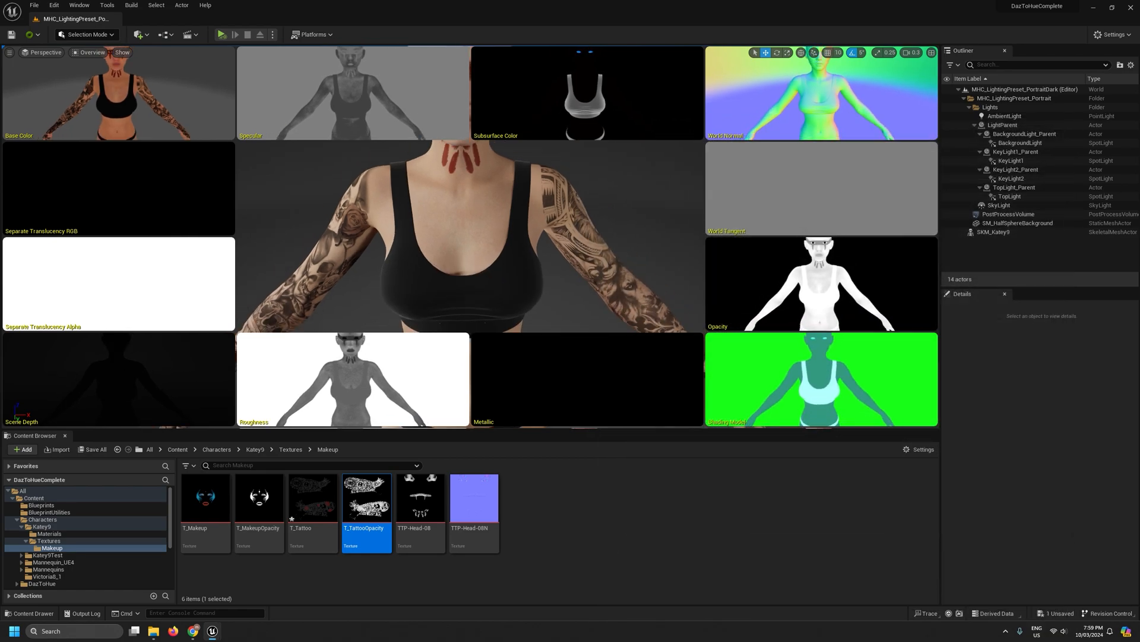
pyautogui.click(89, 52)
pyautogui.click(119, 77)
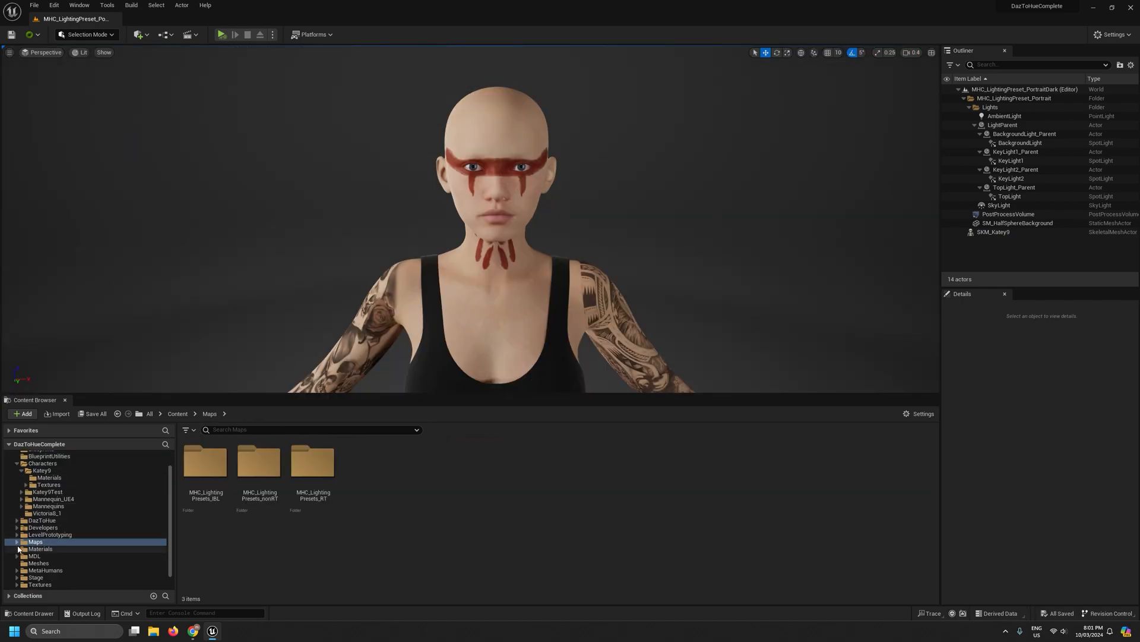
# - Open the MHC_LightingPreset_Moonlight level from the MHC_LightingPresets_nonRT maps folder
pyautogui.click(39, 549)
pyautogui.click(16, 541)
pyautogui.click(69, 555)
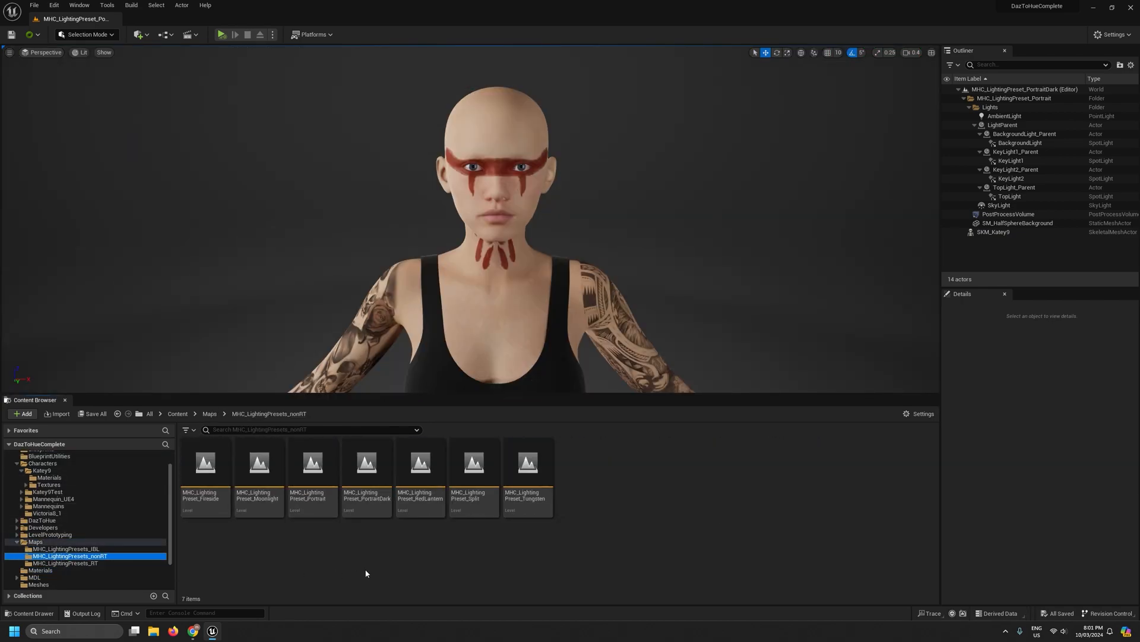
pyautogui.doubleClick(260, 473)
# - Examine the character's face paint and tattoos from different angles under the moonlight lighting
pyautogui.press('s')
pyautogui.moveTo(535, 310); pyautogui.dragTo(518, 283, button='right')
pyautogui.press('a')
pyautogui.press('w')
pyautogui.press('w')
pyautogui.press('d')
pyautogui.press('w')
pyautogui.press('d')
pyautogui.press('s')
pyautogui.press('a')
pyautogui.press('w')
# - Open the Downtown_Night level from the MHC_LightingPresets_IBL folder and examine the character's face paint and tattoos in its lighting
pyautogui.click(69, 549)
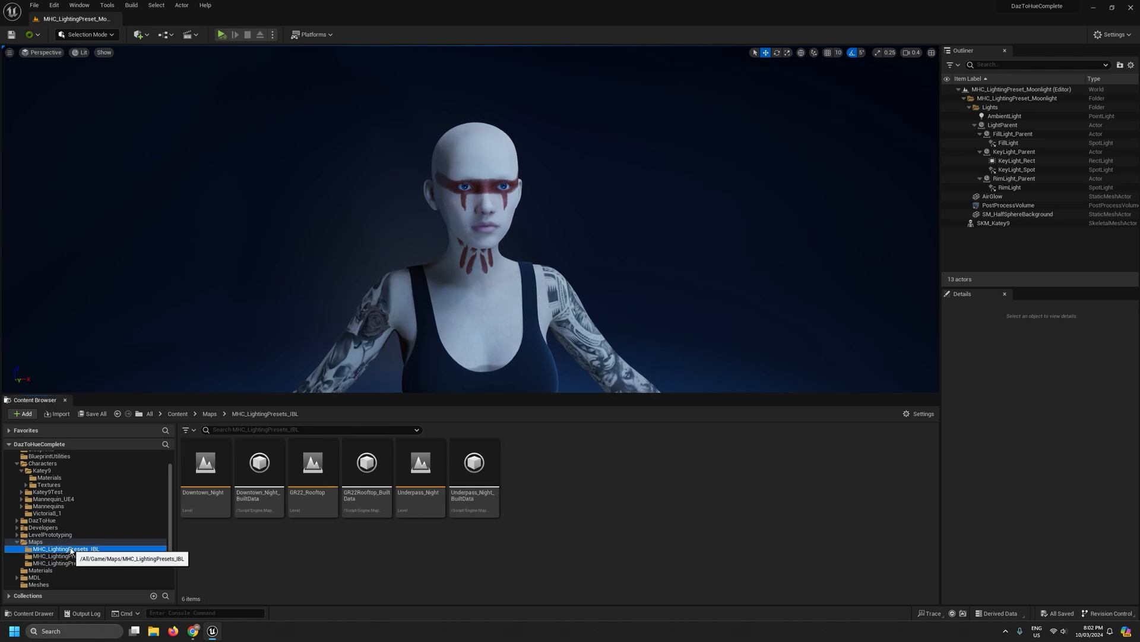
pyautogui.doubleClick(220, 463)
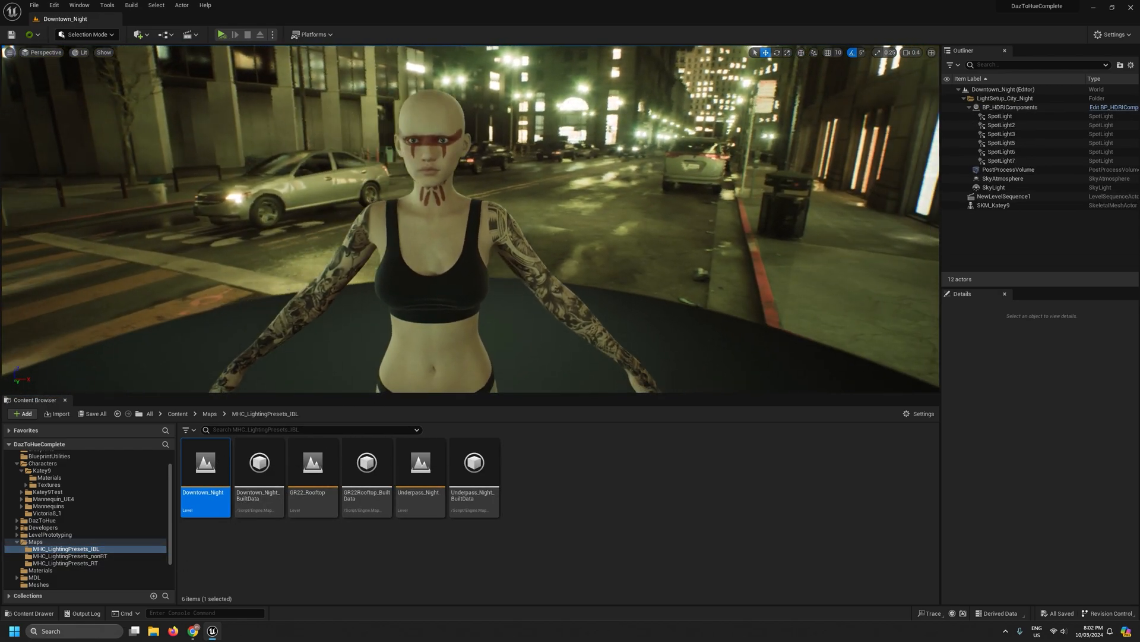
pyautogui.press('a')
pyautogui.moveTo(463, 238); pyautogui.dragTo(570, 238, button='right')
pyautogui.press('d')
pyautogui.press('a')
pyautogui.press('a')
pyautogui.press('w')
pyautogui.press('w')
pyautogui.moveTo(502, 325); pyautogui.dragTo(518, 327, button='right')
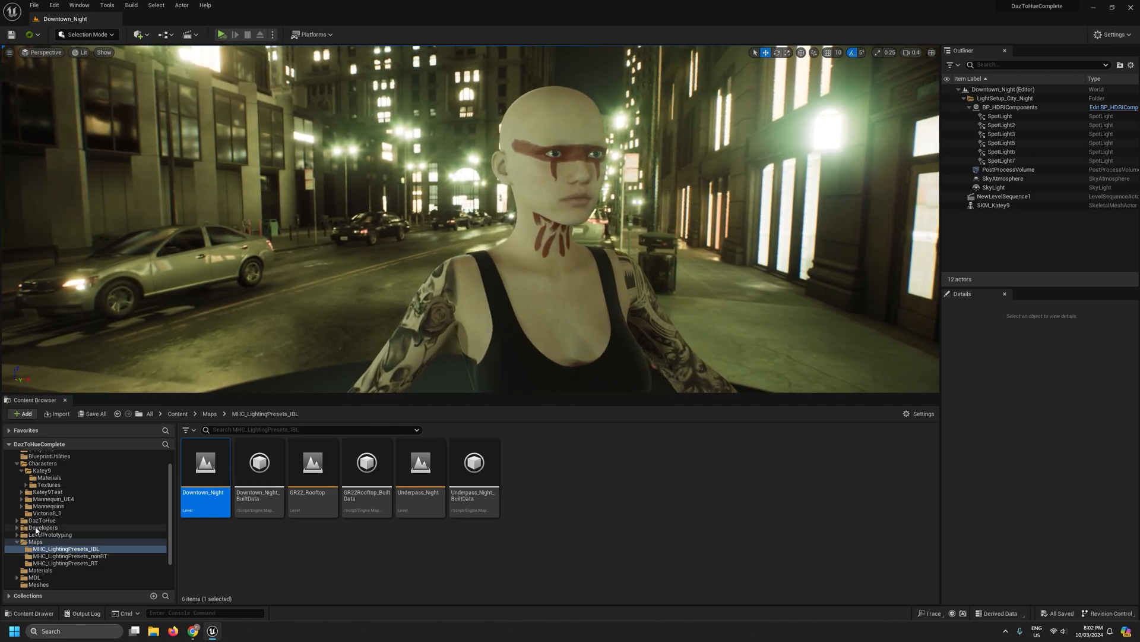
# - Reopen the MHC_LightingPreset_PortraitDark level from the MHC_LightingPresets_nonRT maps folder
pyautogui.click(19, 542)
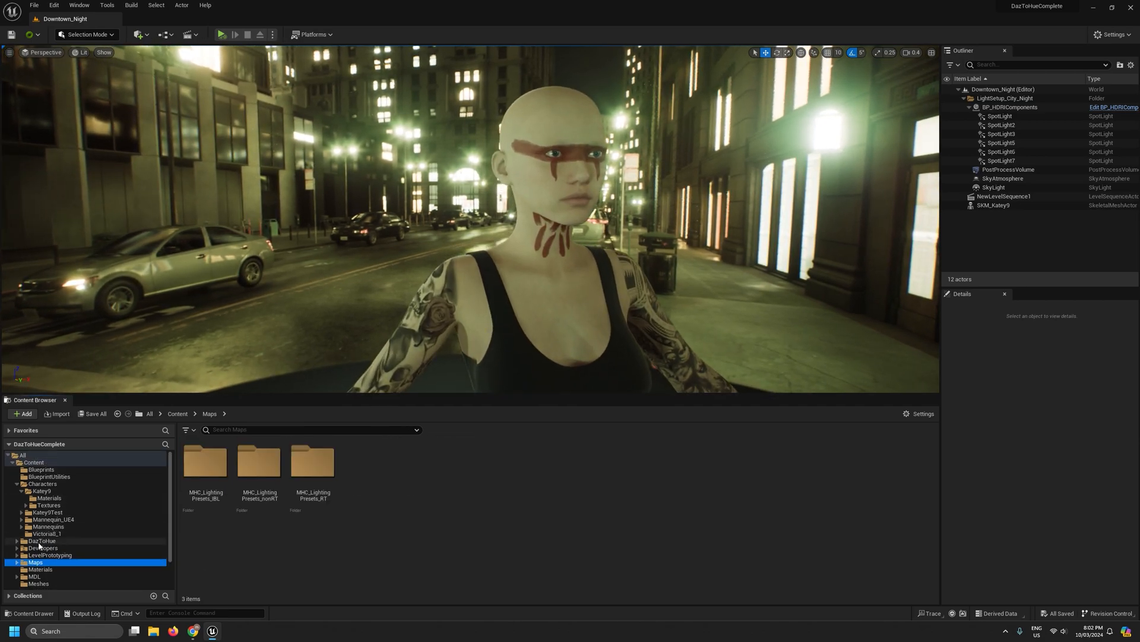
pyautogui.scroll(-2, 51, 565)
pyautogui.click(90, 547)
pyautogui.doubleClick(367, 466)
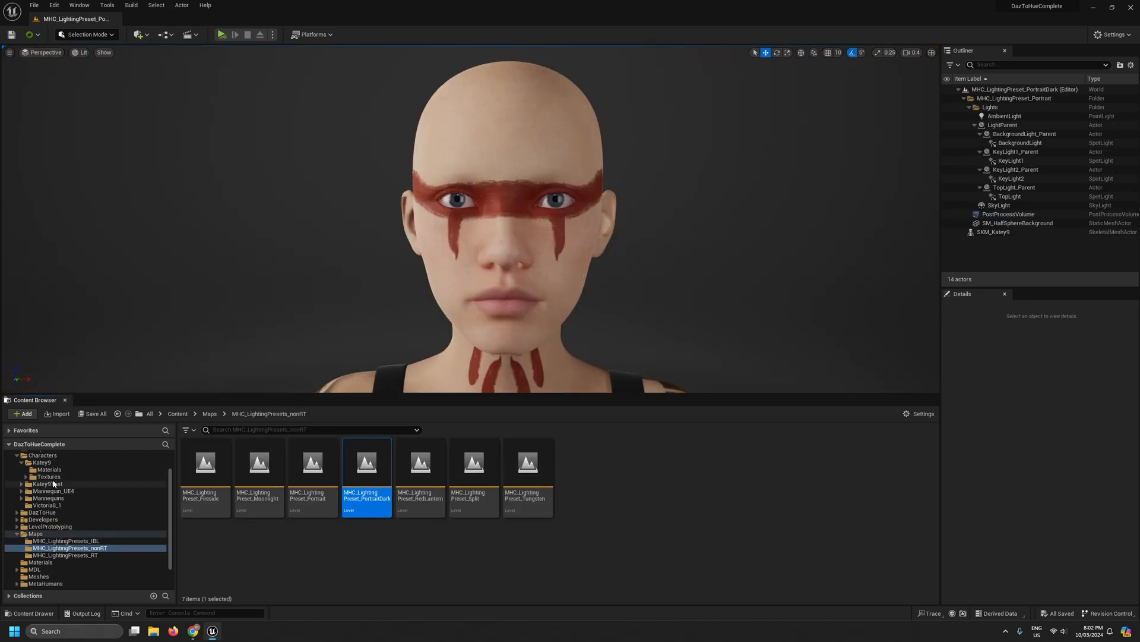
# - Open the MI_Katey9Head material instance from Katey9's Materials folder
pyautogui.click(50, 470)
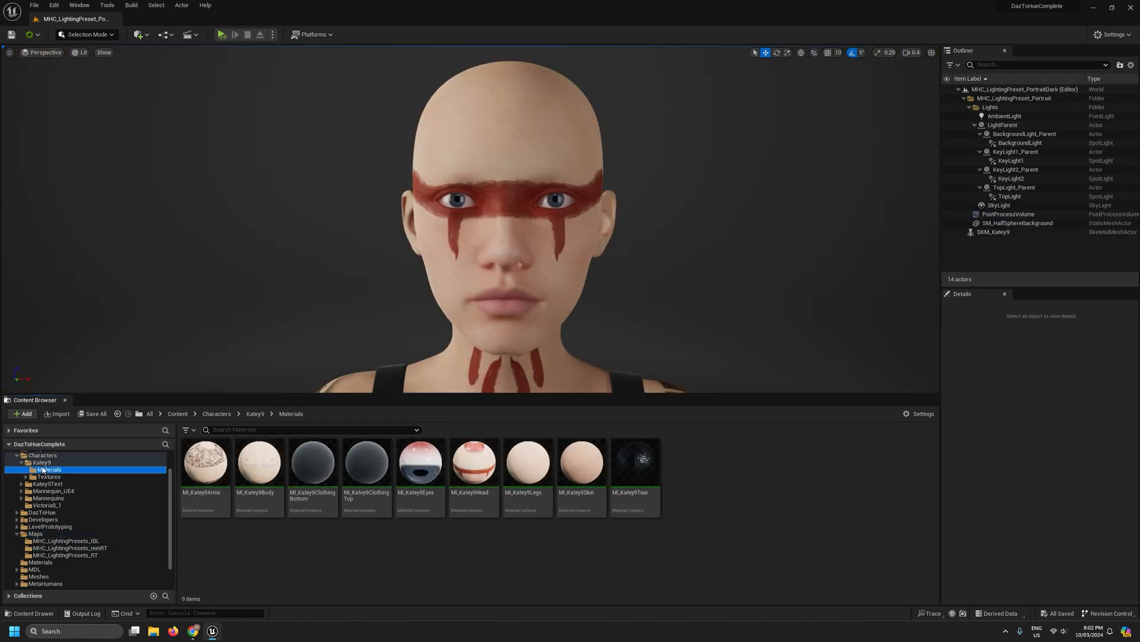
pyautogui.click(42, 462)
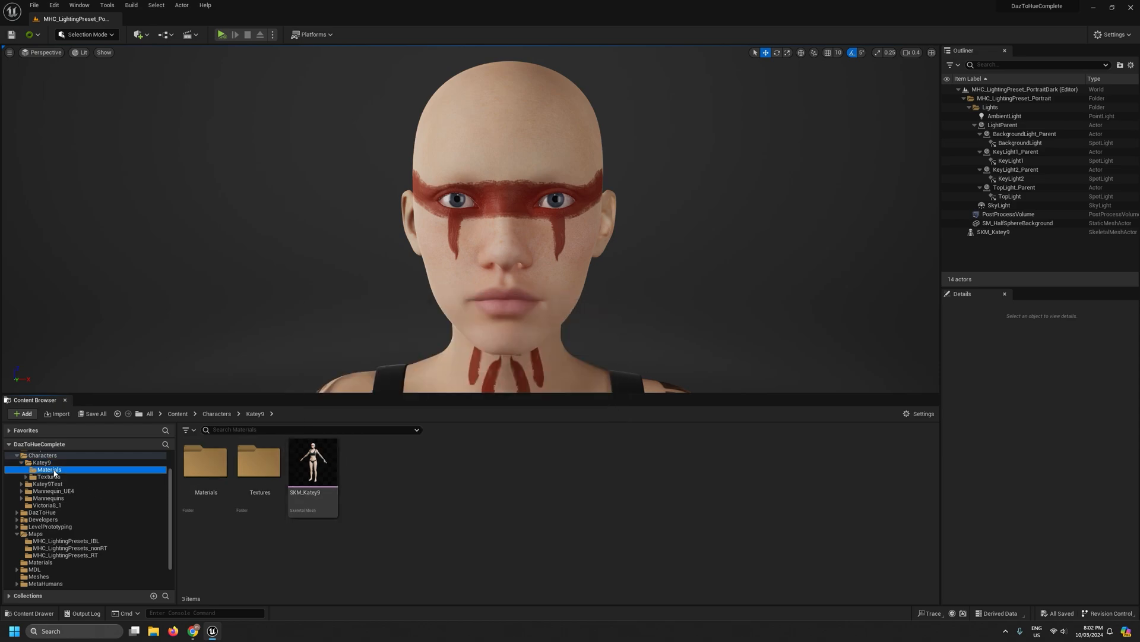
pyautogui.moveTo(741, 132); pyautogui.dragTo(819, 122)
pyautogui.scroll(-8, 879, 325)
pyautogui.scroll(-3, 881, 331)
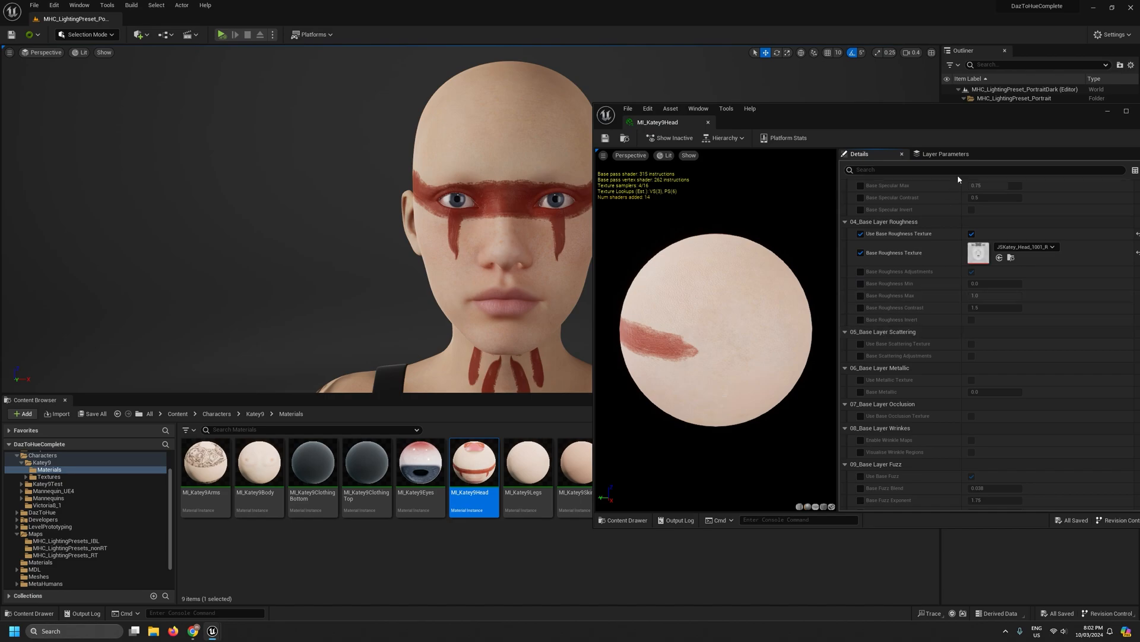
# - Assign the T_MakeupOpacity texture from Katey9's Makeup textures folder as the head material's Secondary Layer Opacity Texture
pyautogui.moveTo(954, 120); pyautogui.dragTo(840, 112)
pyautogui.scroll(-15, 911, 301)
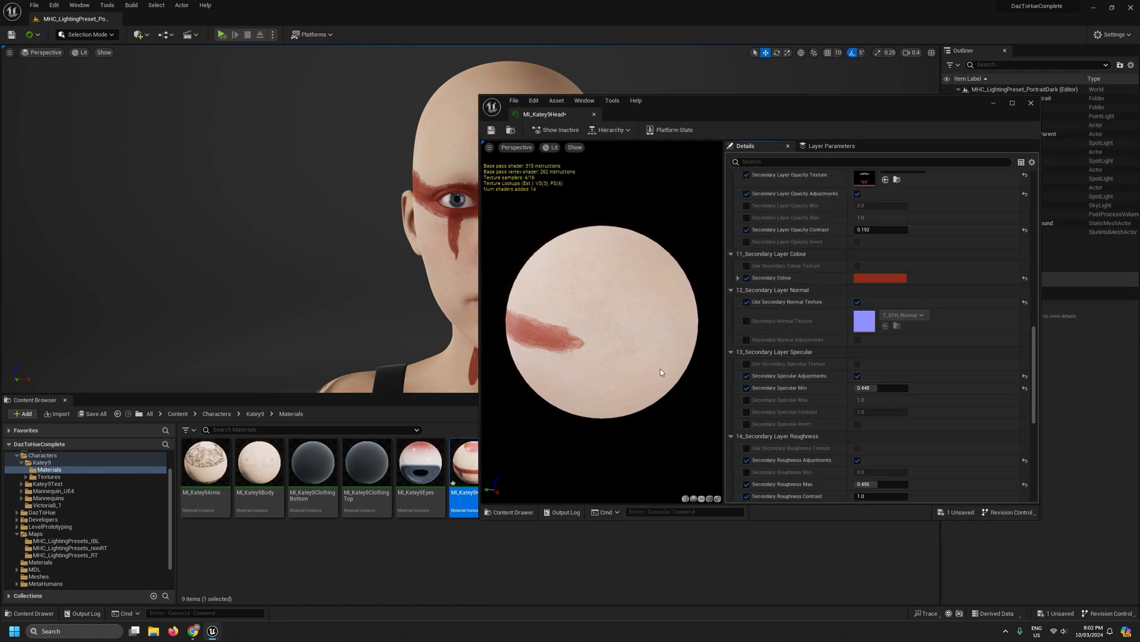
pyautogui.scroll(2, 40, 489)
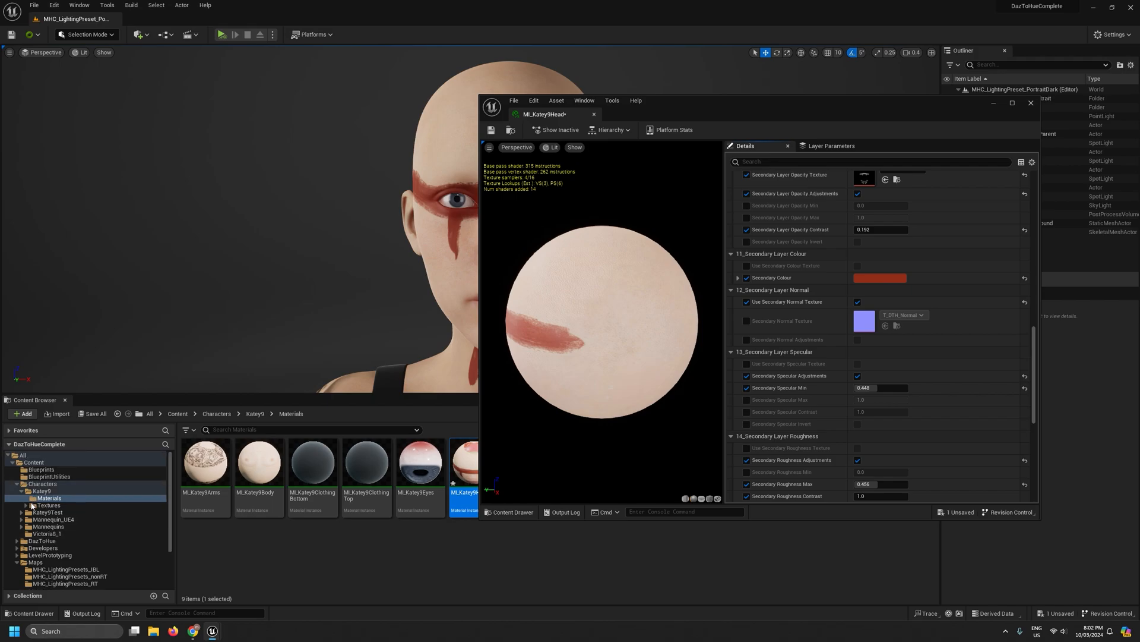
pyautogui.click(28, 505)
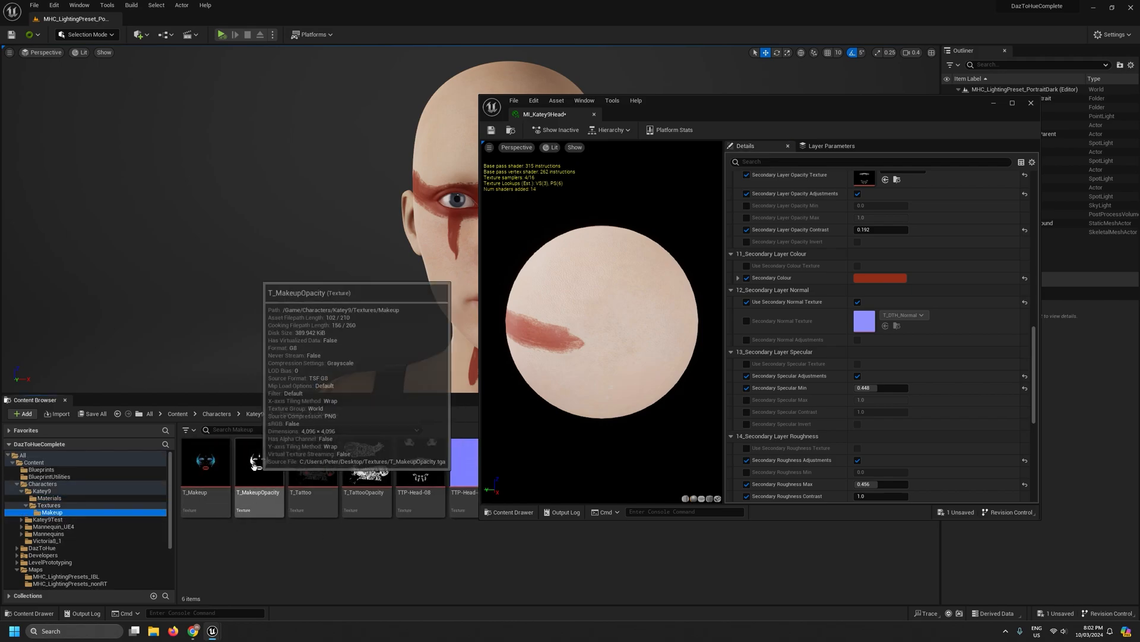
pyautogui.scroll(3, 872, 439)
pyautogui.scroll(2, 873, 438)
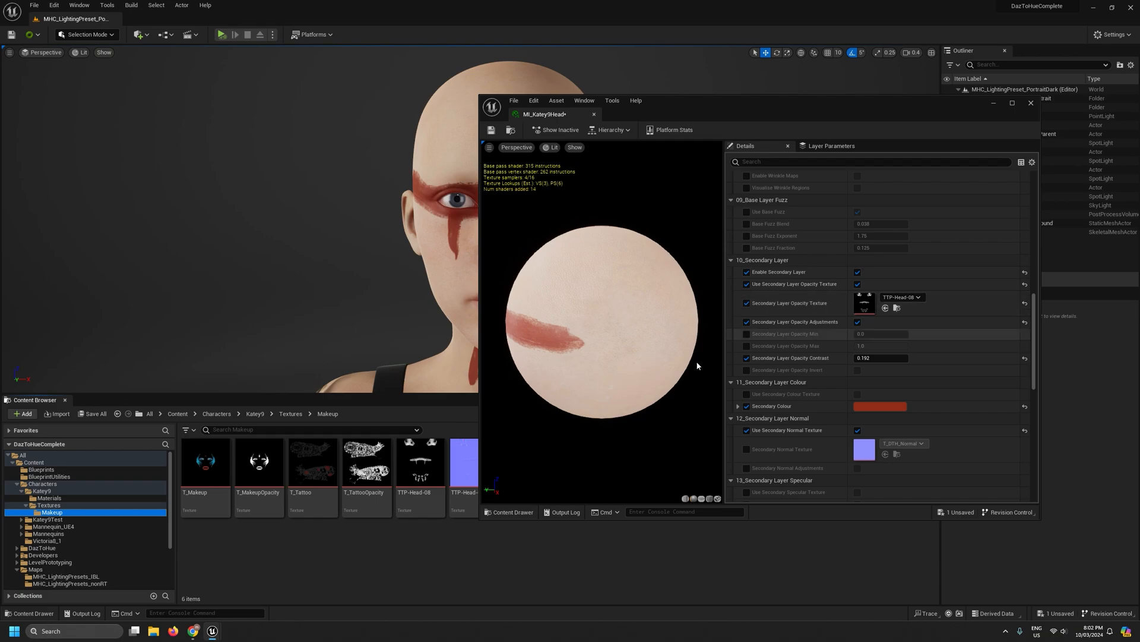
pyautogui.moveTo(259, 463); pyautogui.dragTo(868, 302)
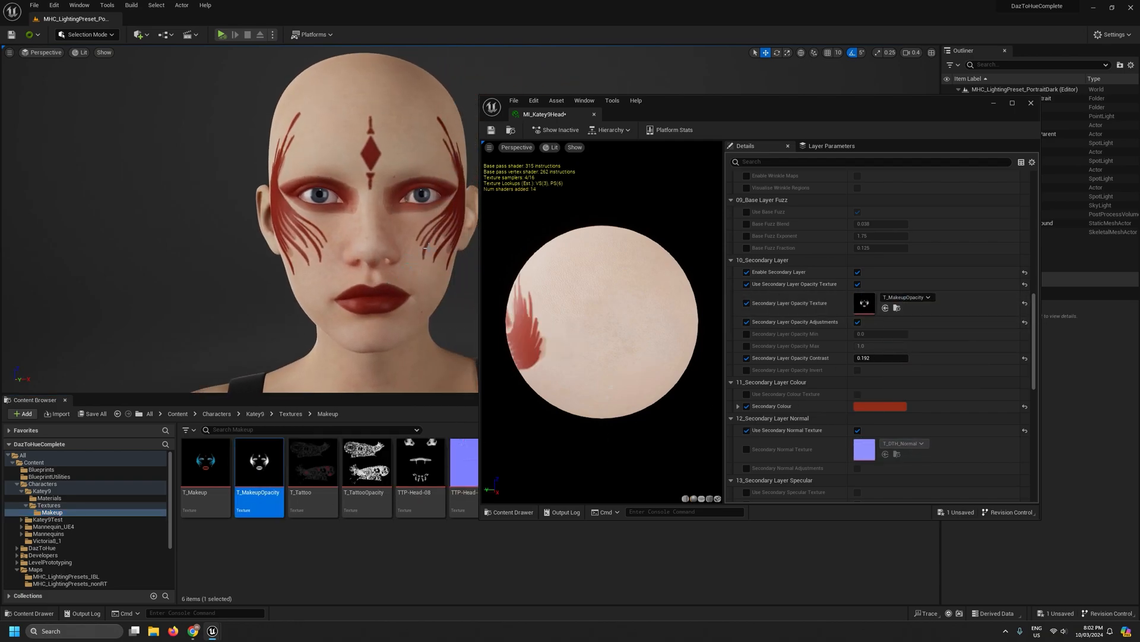
# - Reset the Secondary Layer Opacity Contrast to its default of 1.0 and disable its override
pyautogui.click(1025, 360)
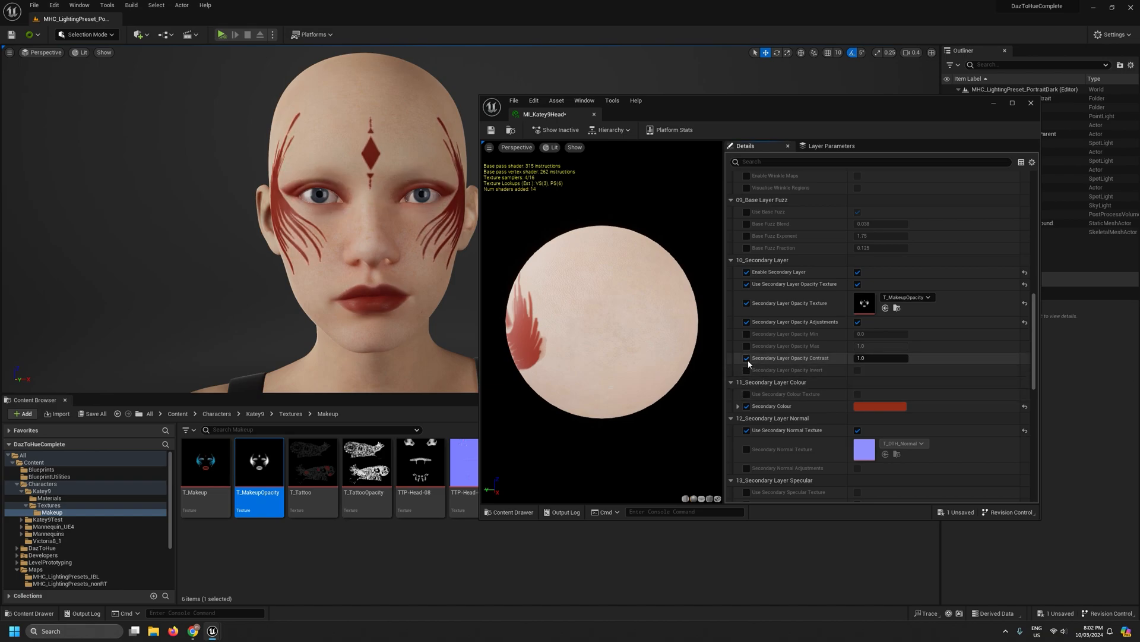
pyautogui.moveTo(439, 309); pyautogui.dragTo(404, 304, button='right')
pyautogui.press('a')
pyautogui.scroll(-4, 440, 309)
pyautogui.press('d')
# - Turn off the secondary normal texture for the head material's secondary layer
pyautogui.click(878, 406)
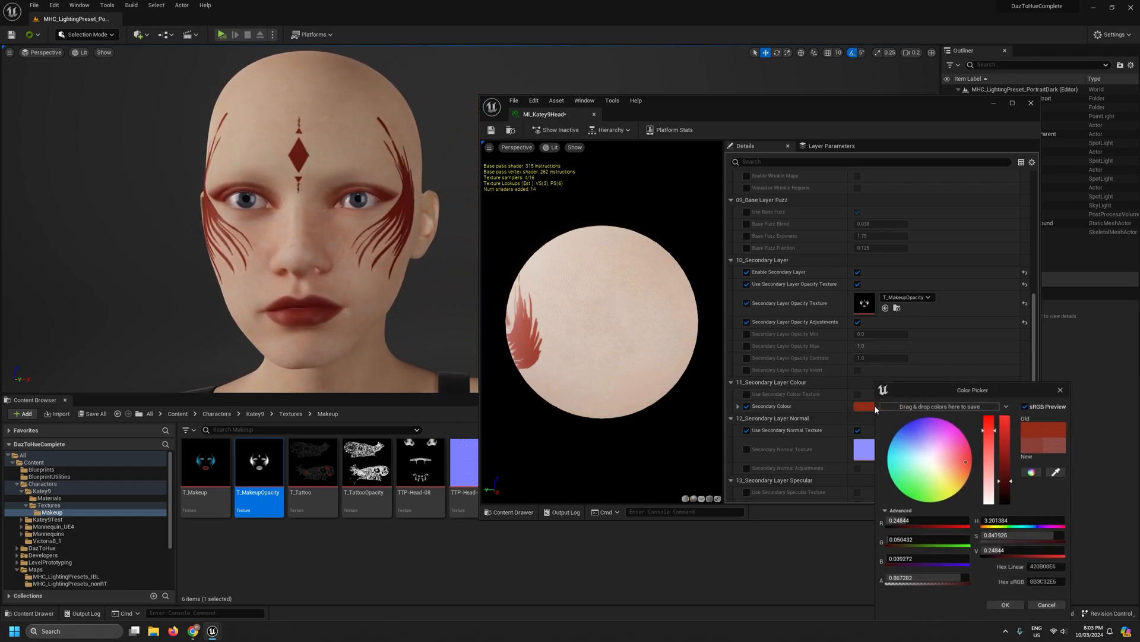
pyautogui.click(1062, 390)
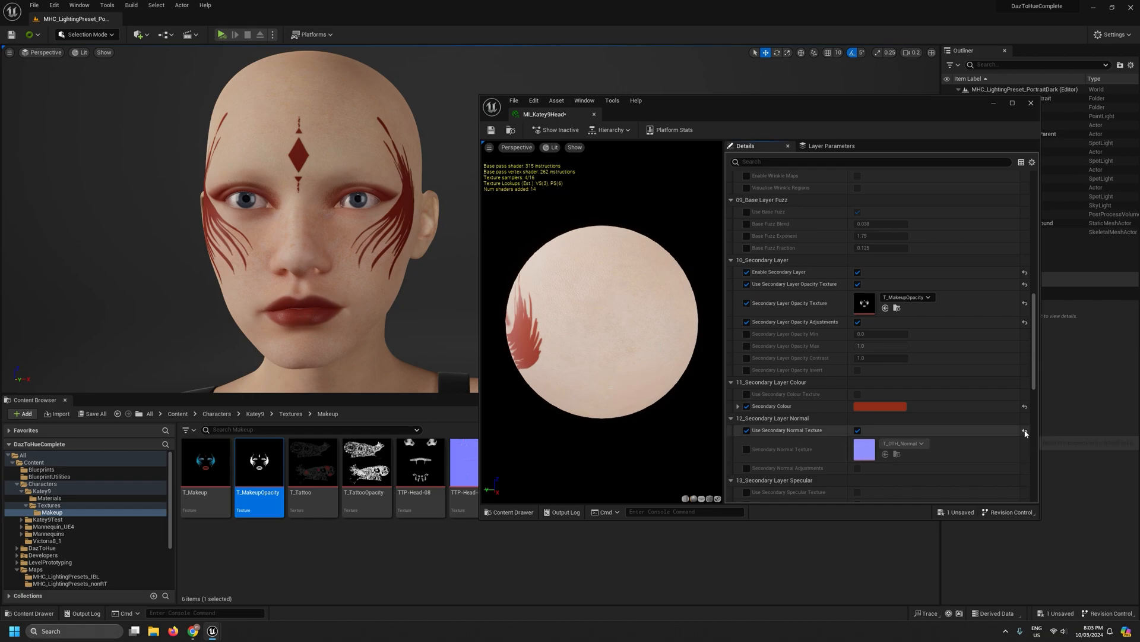
pyautogui.click(747, 430)
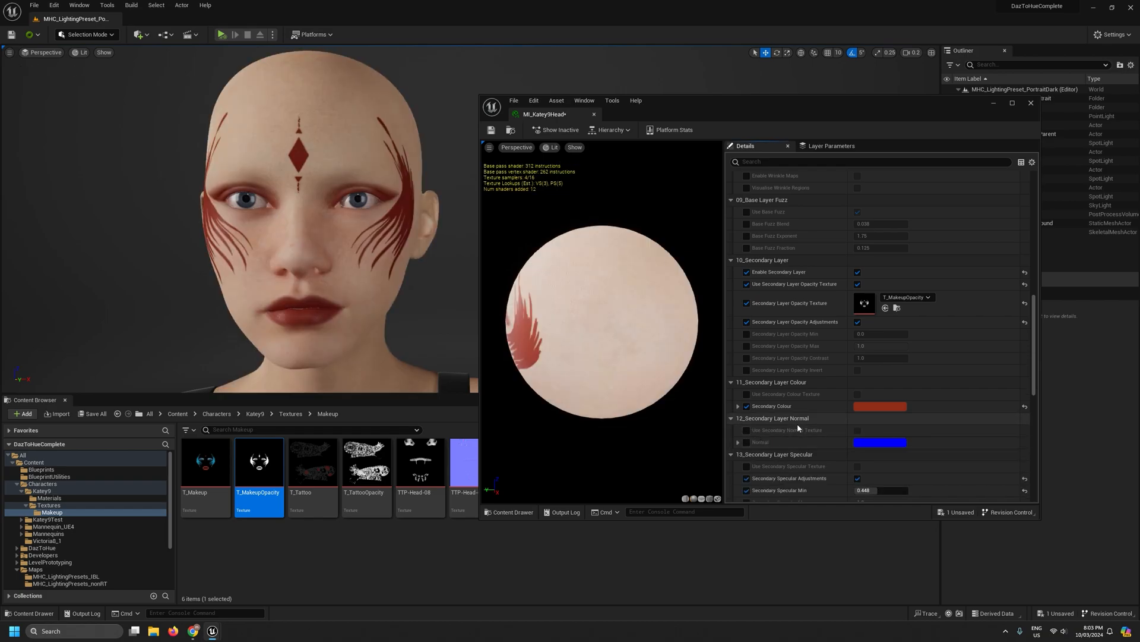
pyautogui.scroll(-1, 909, 455)
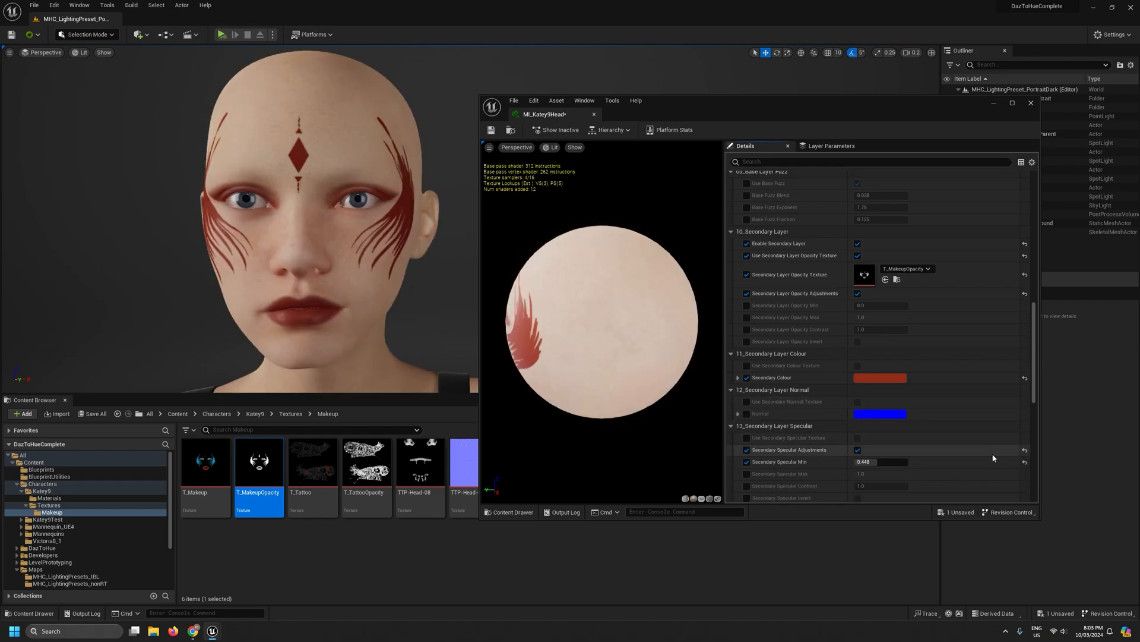
# - Change the Secondary Colour of the makeup to a dark blue, hex sRGB 344692FF
pyautogui.click(886, 379)
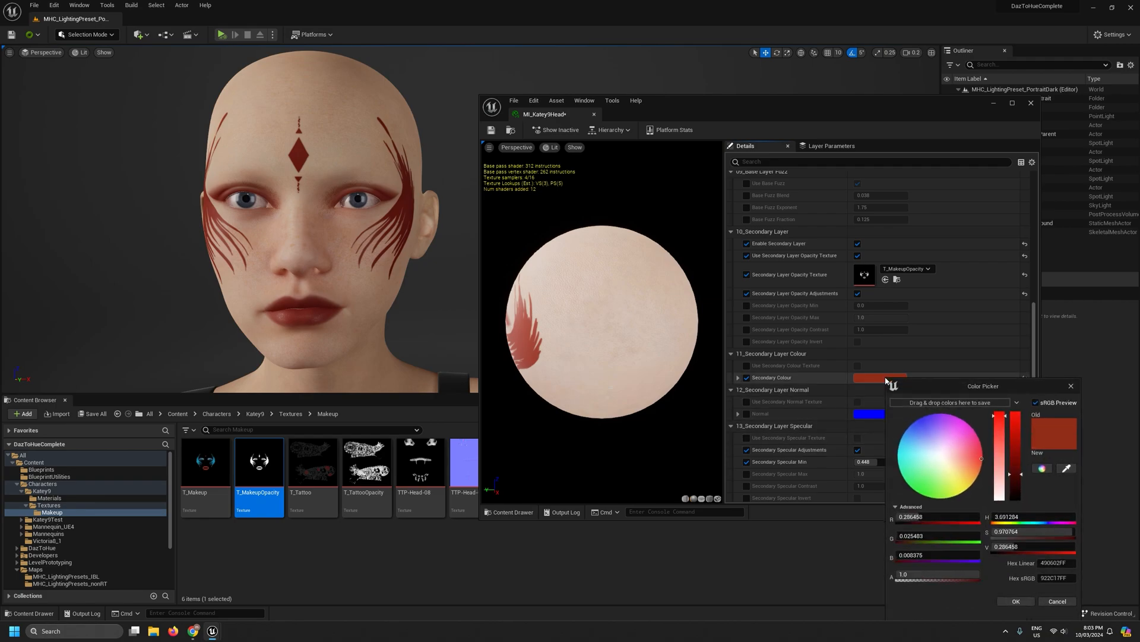
pyautogui.moveTo(964, 458); pyautogui.dragTo(919, 428)
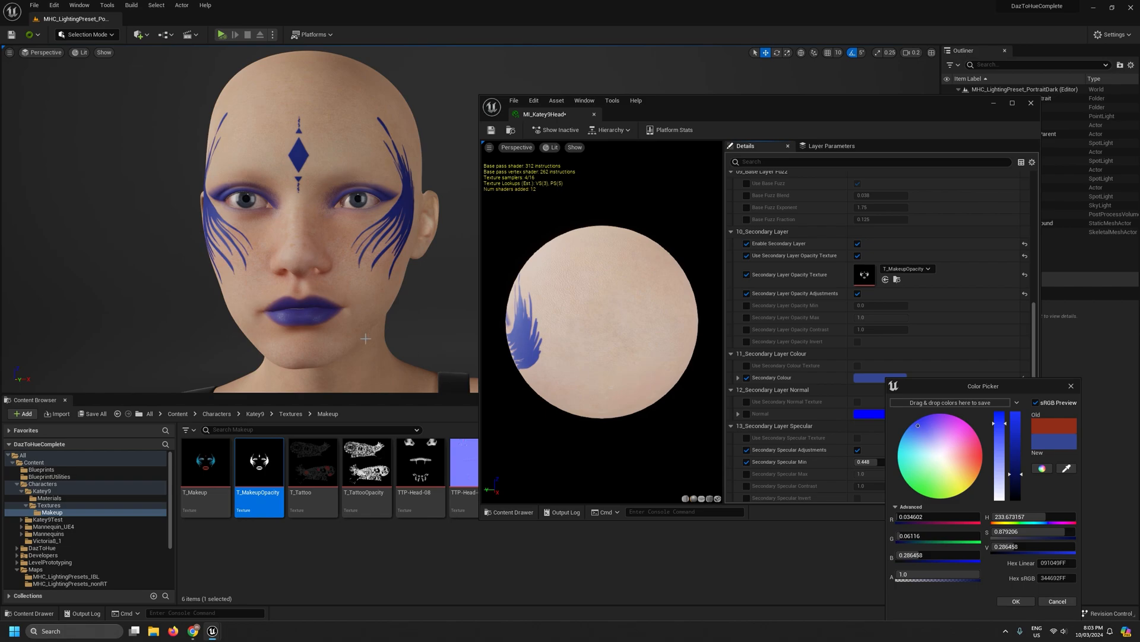
pyautogui.click(1071, 386)
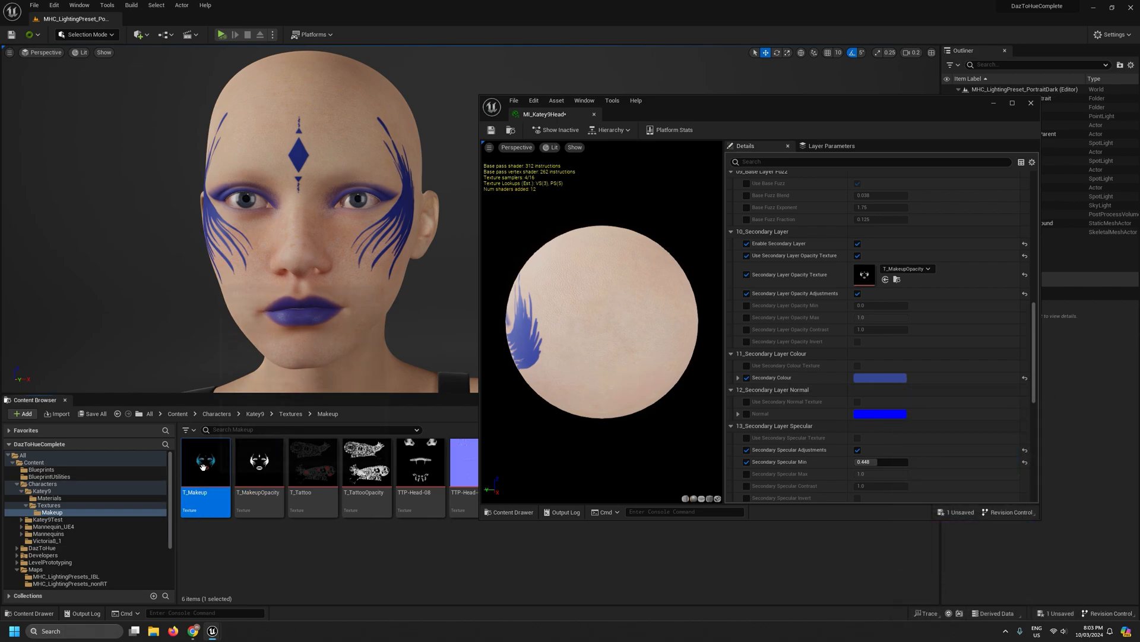
# - Replace the plain Secondary Colour with a secondary colour texture and assign T_Makeup to it
pyautogui.click(747, 377)
pyautogui.click(746, 365)
pyautogui.click(857, 366)
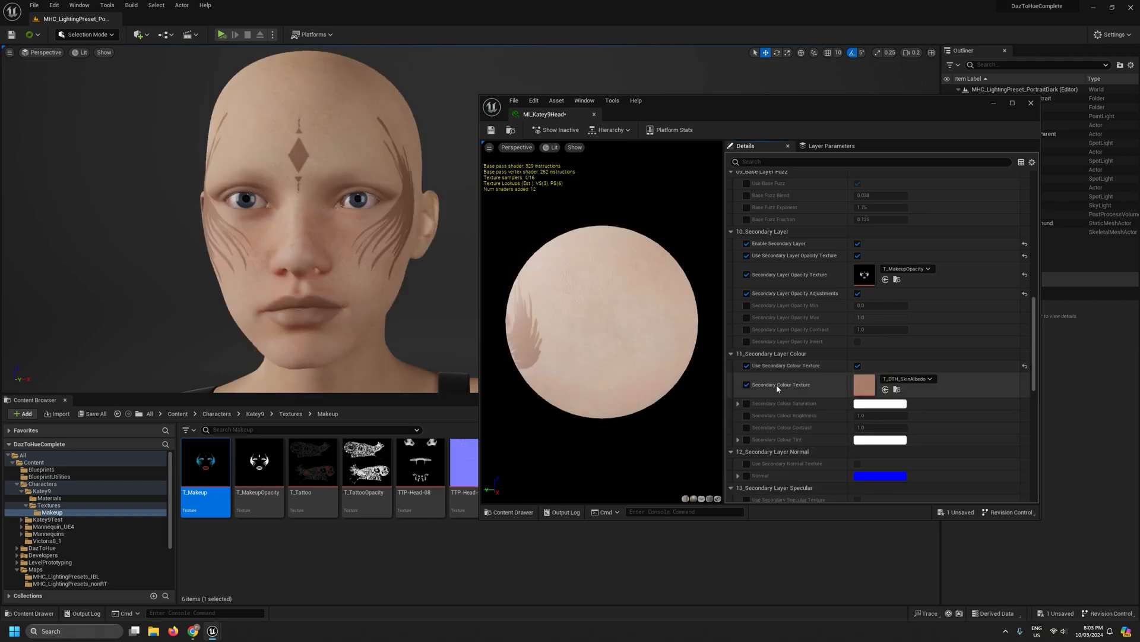
pyautogui.moveTo(205, 467); pyautogui.dragTo(780, 438)
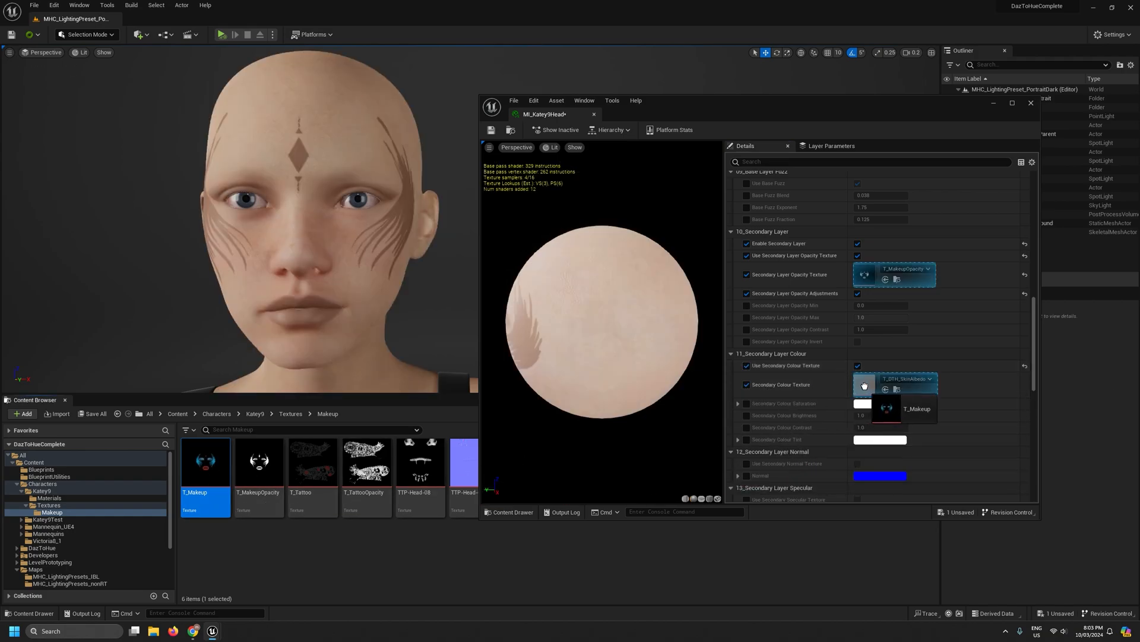
pyautogui.moveTo(865, 386); pyautogui.dragTo(864, 386)
# - Examine the textured makeup on the character's face close up and from different angles
pyautogui.moveTo(316, 249)
pyautogui.mouseDown(button='right')
pyautogui.moveTo(434, 242)
pyautogui.moveTo(202, 241)
pyautogui.moveTo(346, 240)
pyautogui.moveTo(321, 240)
pyautogui.mouseUp(button='right')
pyautogui.press('a')
pyautogui.press('w')
pyautogui.scroll(1, 429, 239)
pyautogui.press('d')
pyautogui.press('s')
pyautogui.press('d')
pyautogui.press('a')
pyautogui.press('w')
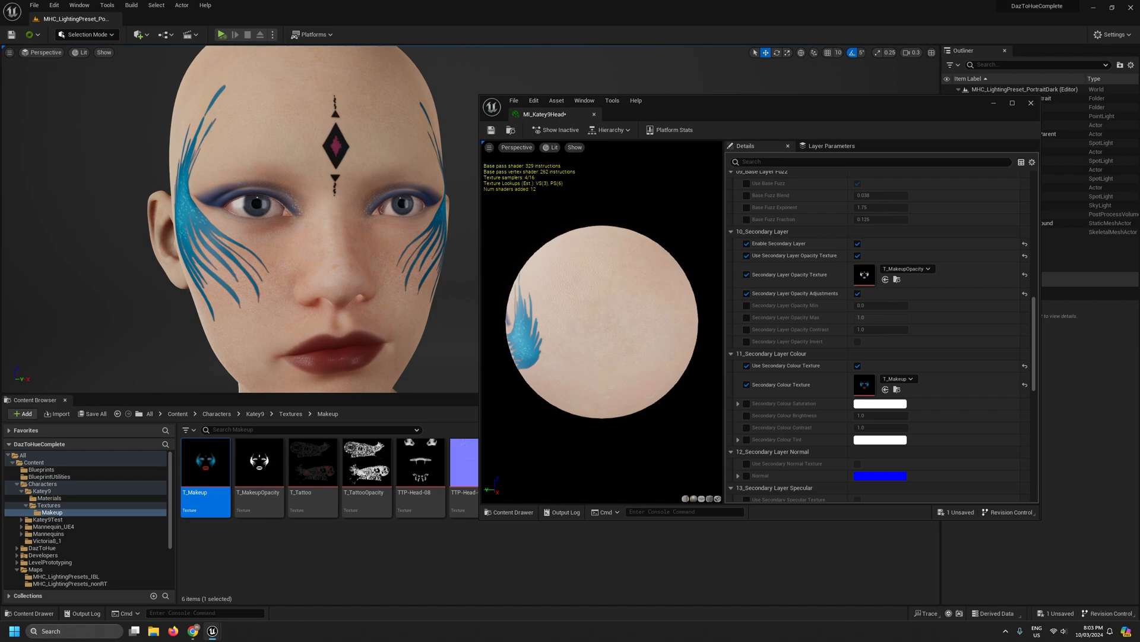
pyautogui.press('a')
pyautogui.moveTo(255, 271)
pyautogui.mouseDown(button='right')
pyautogui.moveTo(356, 274)
pyautogui.moveTo(338, 297)
pyautogui.moveTo(285, 291)
pyautogui.moveTo(214, 267)
pyautogui.moveTo(208, 249)
pyautogui.moveTo(267, 252)
pyautogui.mouseUp(button='right')
pyautogui.press('w')
pyautogui.scroll(-1, 255, 271)
pyautogui.press('d')
pyautogui.press('s')
pyautogui.scroll(2, 256, 271)
pyautogui.press('s')
pyautogui.moveTo(366, 256); pyautogui.dragTo(379, 255, button='right')
# - Save the MI_Katey9Head material instance
pyautogui.click(492, 130)
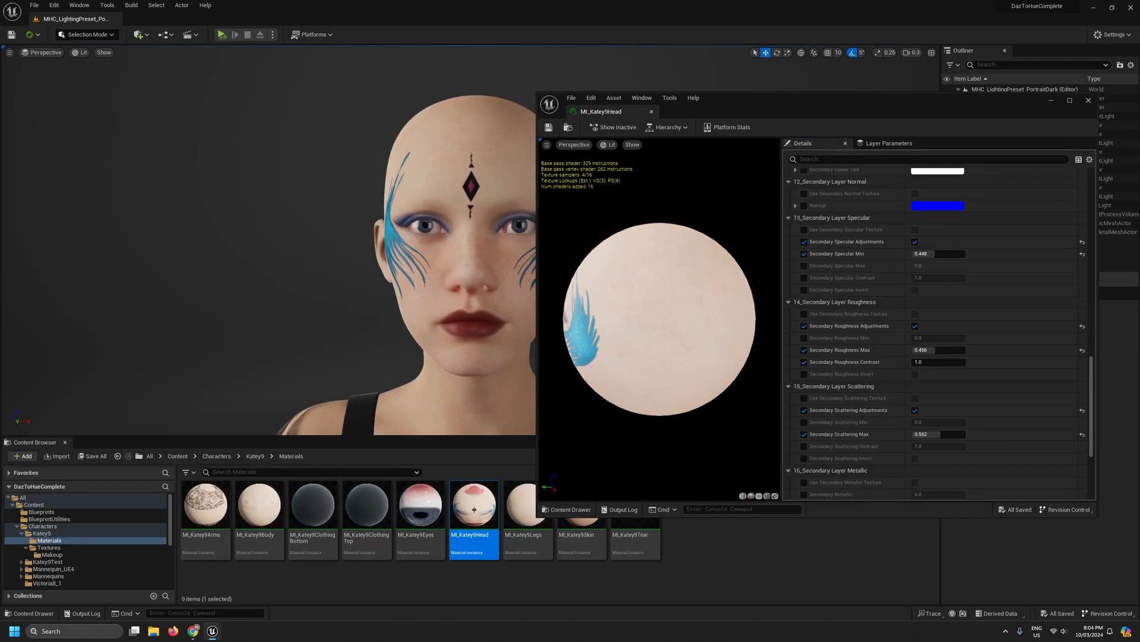
pyautogui.moveTo(381, 255); pyautogui.dragTo(410, 255, button='right')
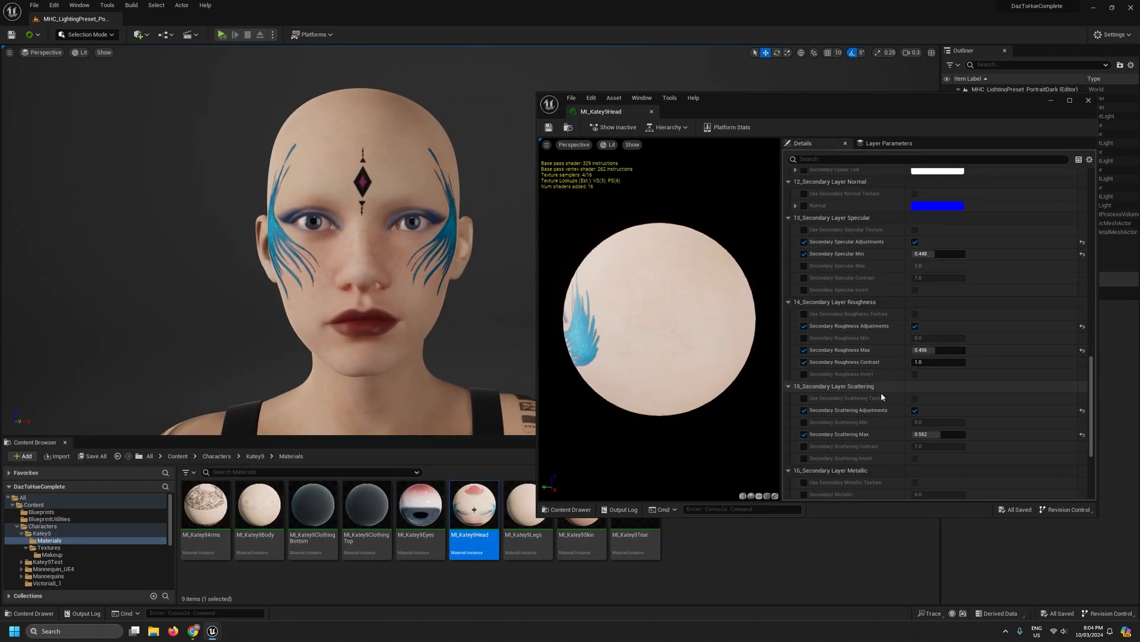
pyautogui.scroll(-3, 873, 409)
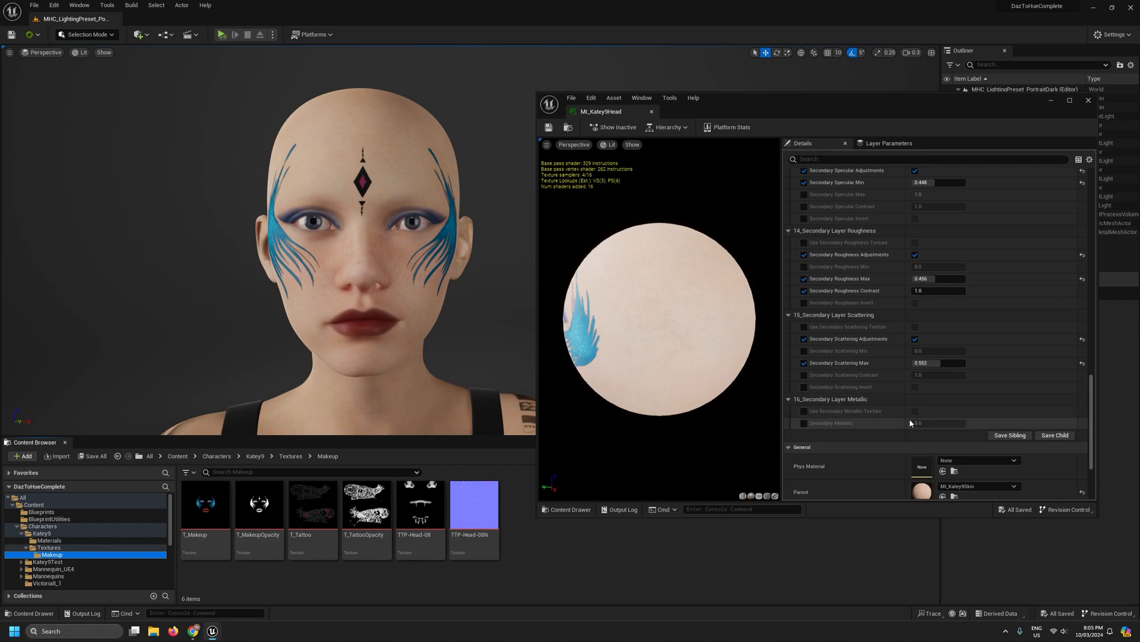
# - Examine the glitter around the eyes and in the blue cheek paint close up, and review the secondary layer parameters
pyautogui.press('w')
pyautogui.moveTo(404, 267)
pyautogui.mouseDown(button='right')
pyautogui.moveTo(419, 247)
pyautogui.moveTo(398, 281)
pyautogui.mouseUp(button='right')
pyautogui.scroll(-1, 410, 258)
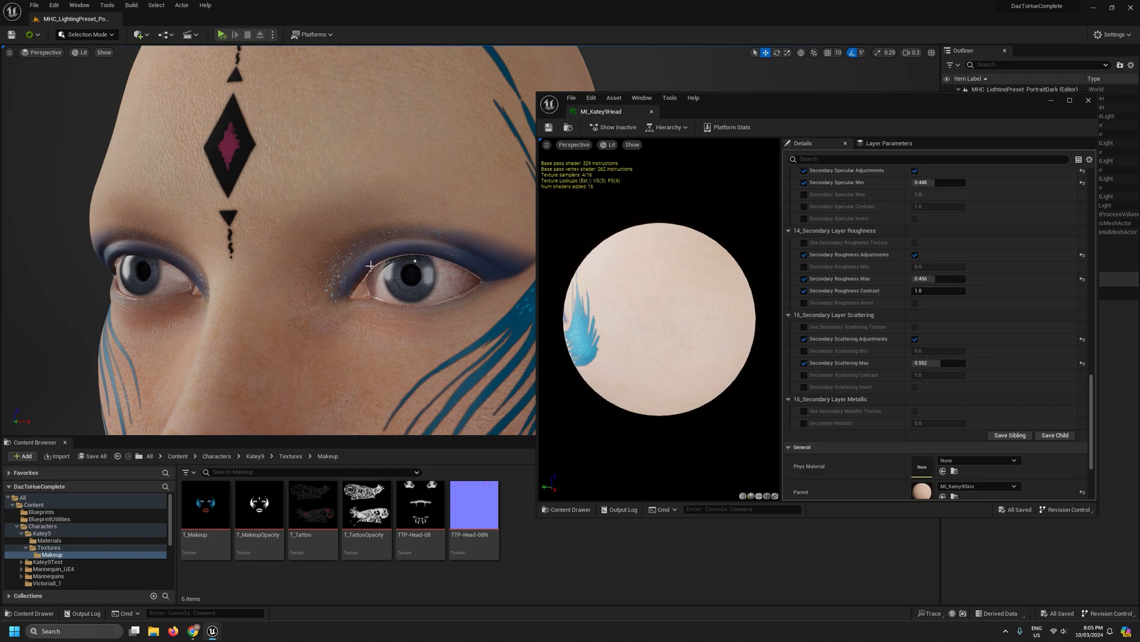
pyautogui.moveTo(428, 244); pyautogui.dragTo(433, 242, button='right')
pyautogui.press('w')
pyautogui.press('a')
pyautogui.moveTo(324, 245); pyautogui.dragTo(403, 251, button='right')
pyautogui.press('d')
pyautogui.press('a')
pyautogui.press('s')
pyautogui.press('a')
pyautogui.press('w')
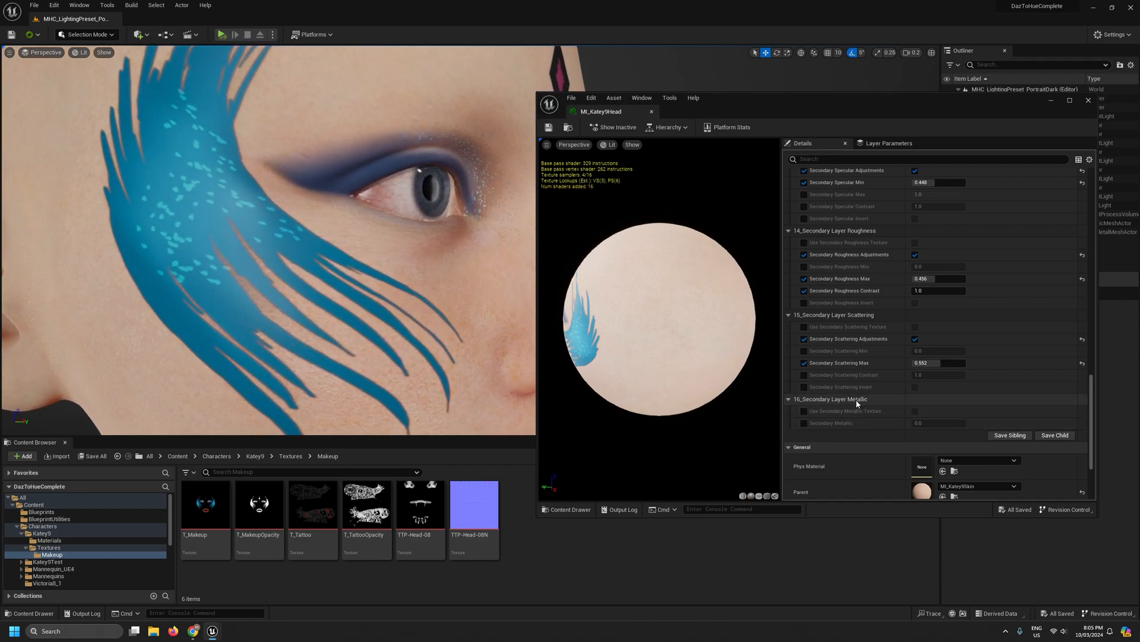
pyautogui.scroll(5, 856, 399)
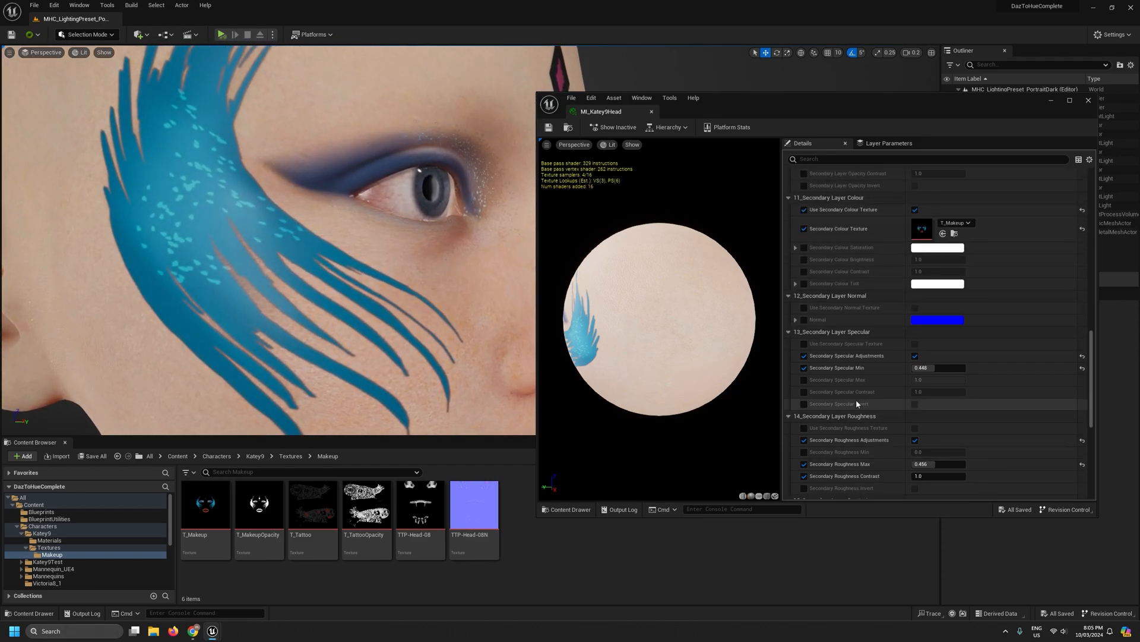
# - Close the MI_Katey9Head material instance and view the character's makeup and arm tattoos together from the front
pyautogui.press('s')
pyautogui.moveTo(463, 285); pyautogui.dragTo(401, 288, button='right')
pyautogui.scroll(2, 434, 285)
pyautogui.click(1087, 101)
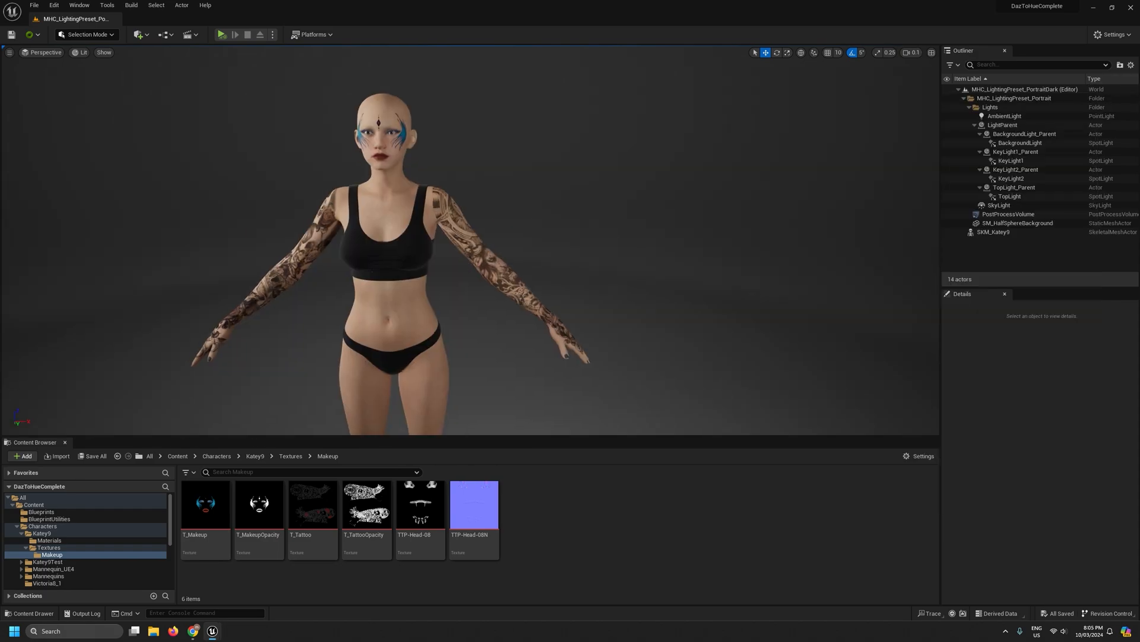
pyautogui.press('a')
pyautogui.moveTo(439, 255); pyautogui.dragTo(430, 256, button='right')
pyautogui.moveTo(634, 385); pyautogui.dragTo(630, 386, button='right')
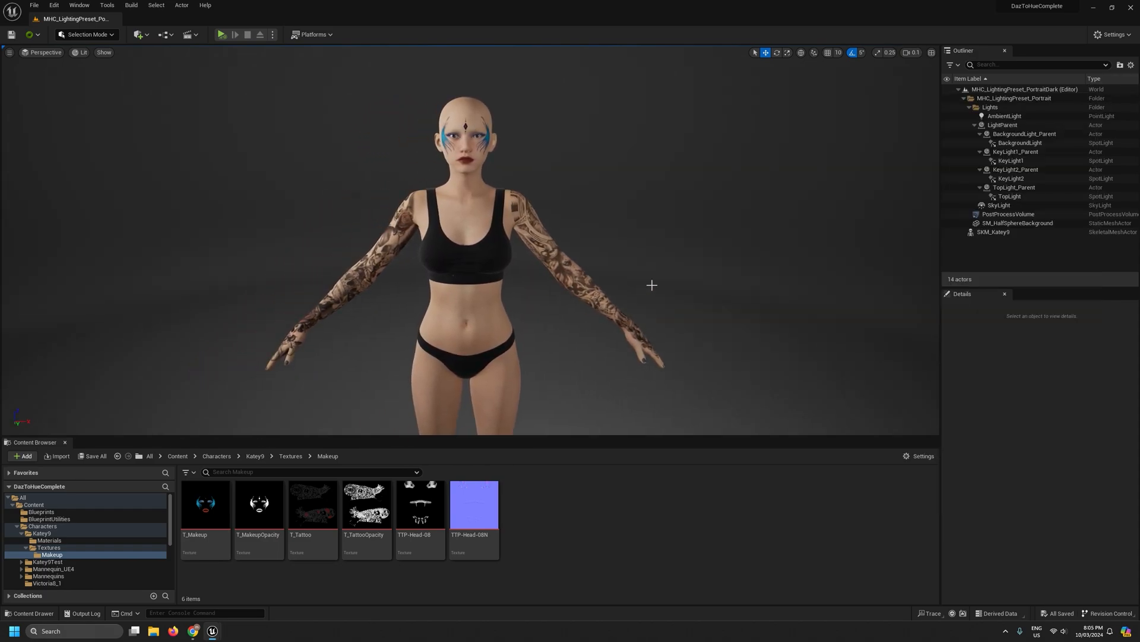